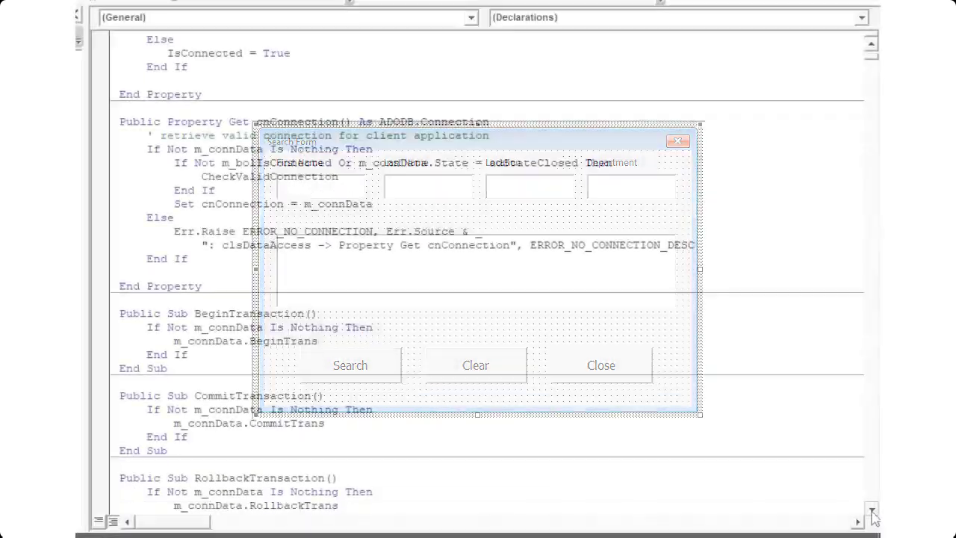
# Scroll through the VBA module past the CommitTransaction and OpenConnectionAccess procedures.
pyautogui.scroll(-10, 872, 510)
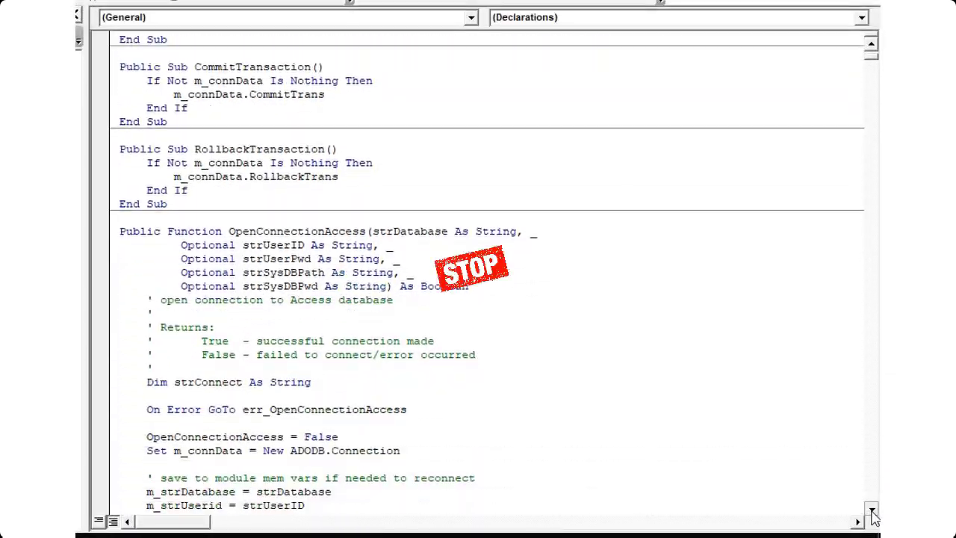
pyautogui.scroll(-11, 872, 511)
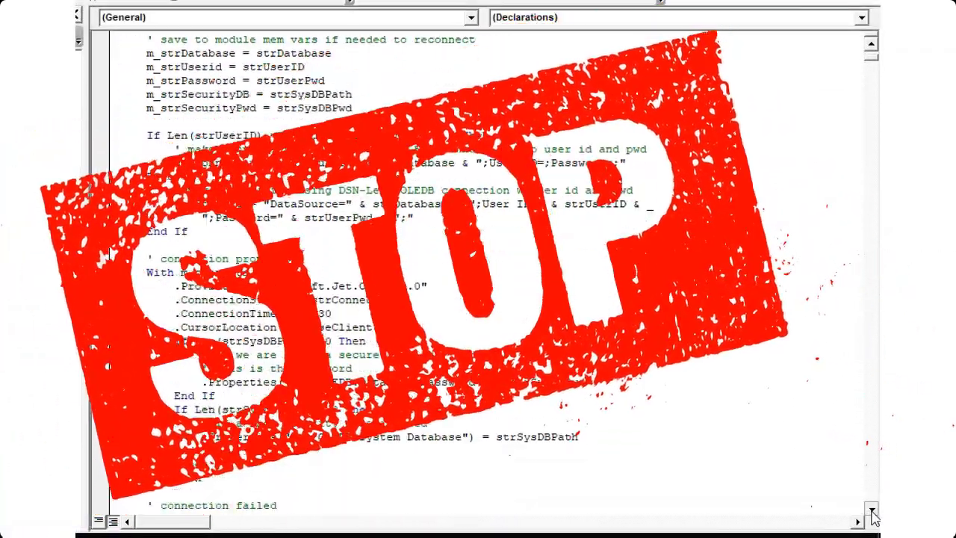
pyautogui.scroll(-6, 872, 513)
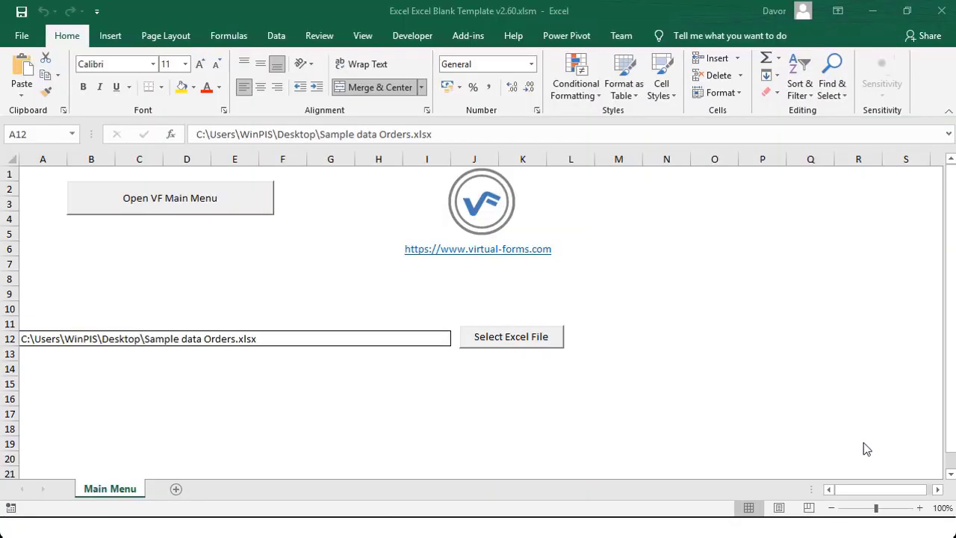
# In the Products form, change MOTOR Aluminum Water Pump's CategoryID to 2 (Brake Systems) and save.
pyautogui.click(159, 203)
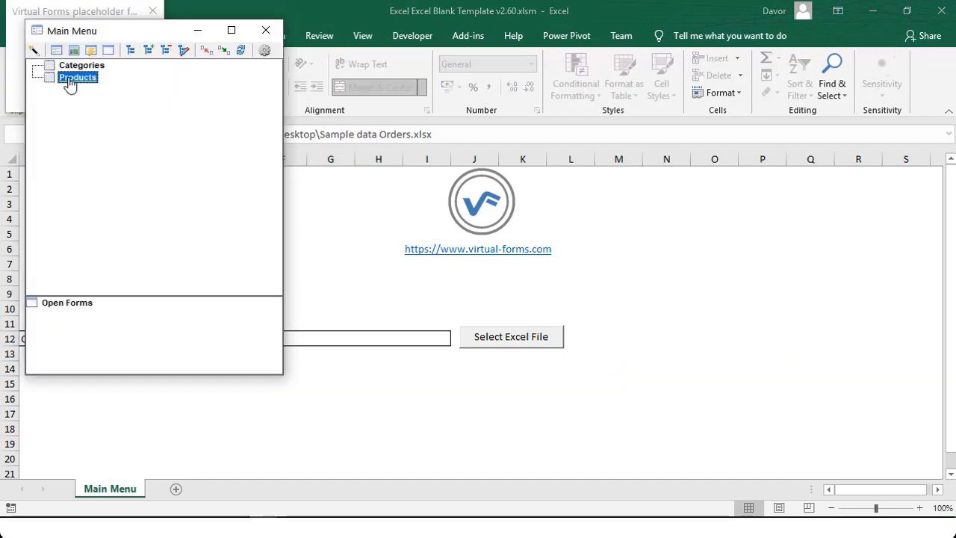
pyautogui.doubleClick(77, 78)
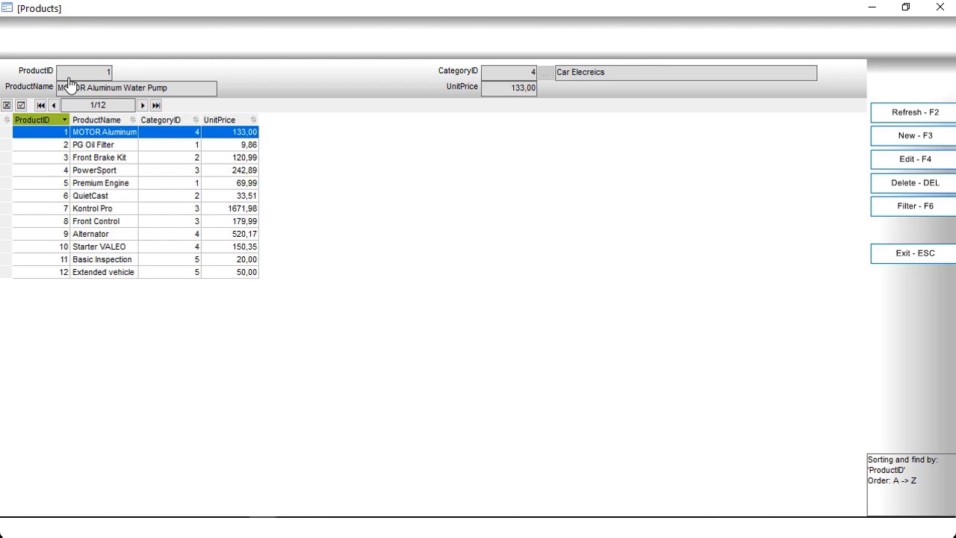
pyautogui.press('F4')
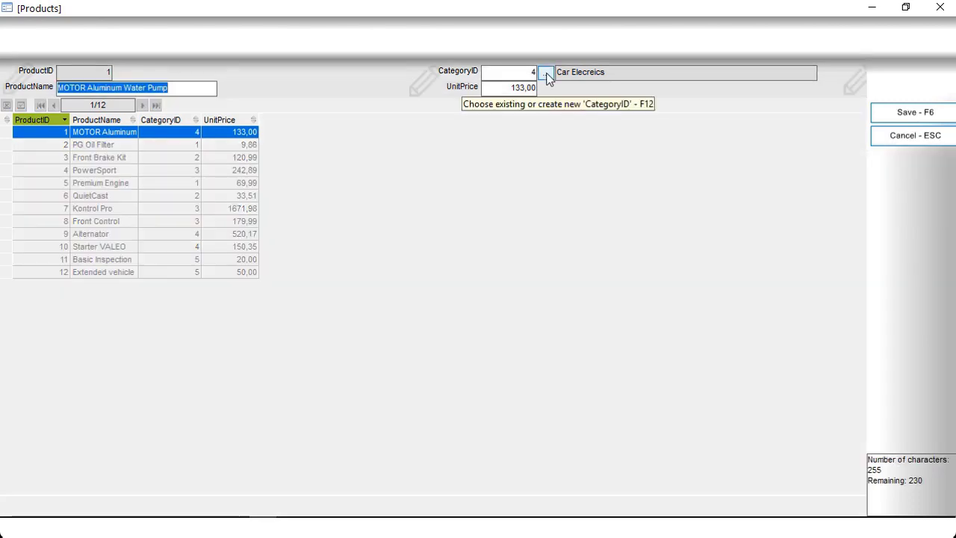
pyautogui.click(547, 78)
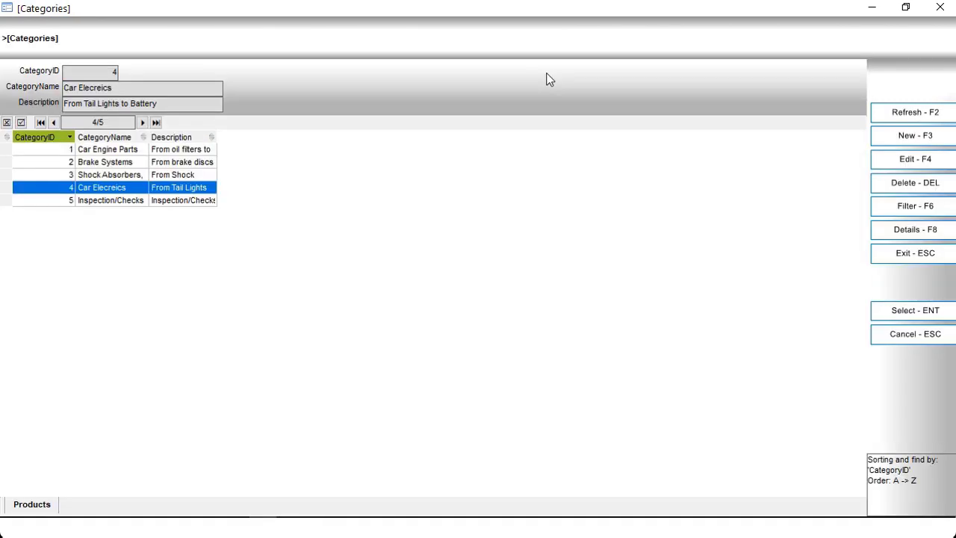
pyautogui.click(177, 164)
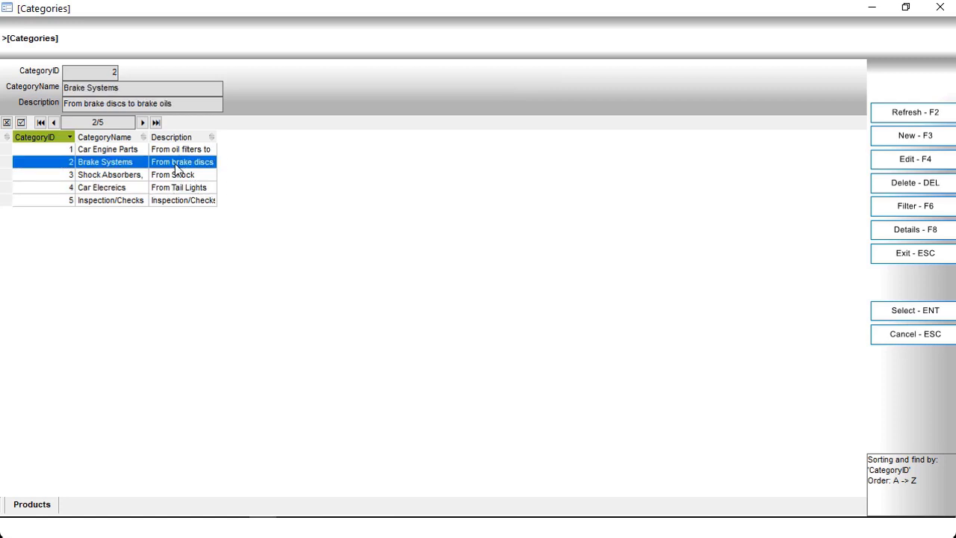
pyautogui.doubleClick(175, 165)
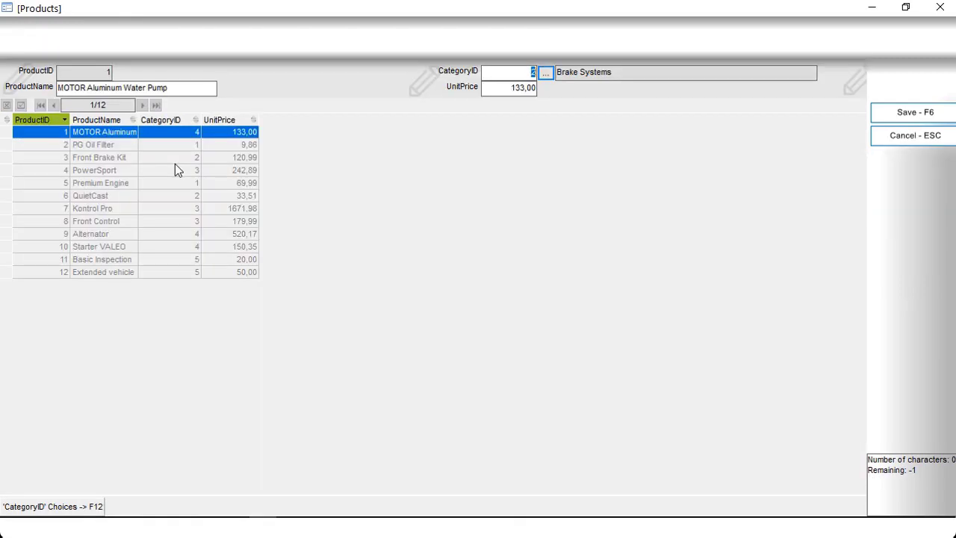
pyautogui.press('Tab')
pyautogui.press('Escape')
pyautogui.press('Escape')
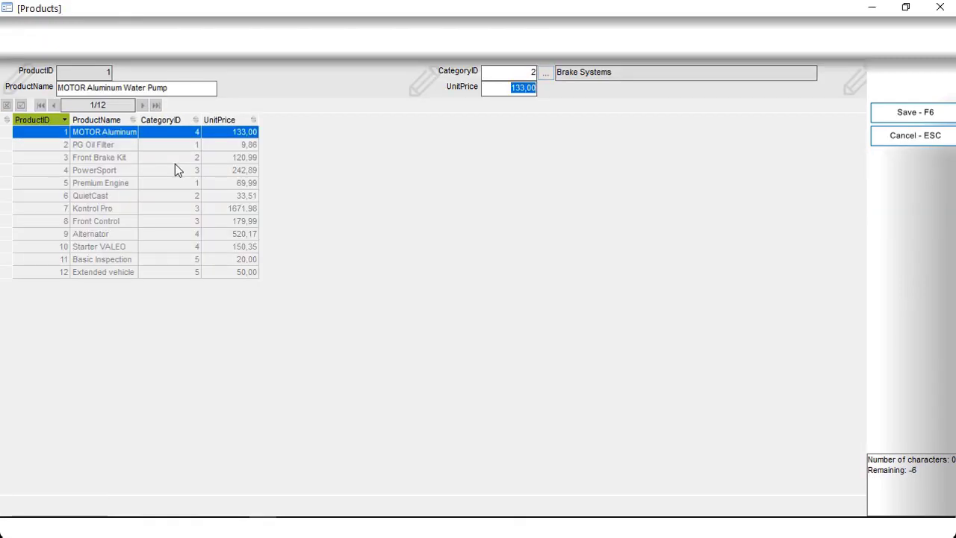
pyautogui.press('F6')
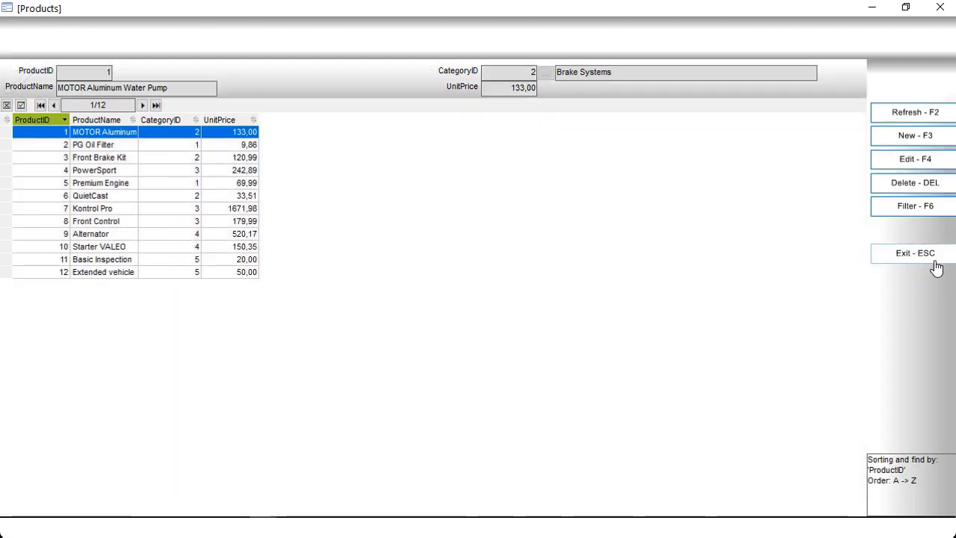
pyautogui.click(924, 258)
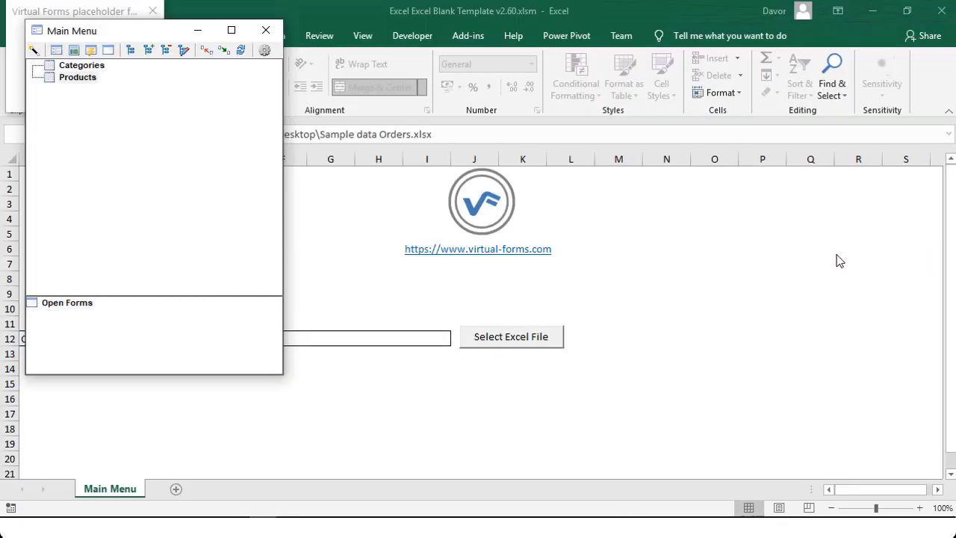
# Open the Categories form and view the Car Engine Parts products, Premium Engine and PG Oil Filter.
pyautogui.click(70, 68)
pyautogui.doubleClick(70, 68)
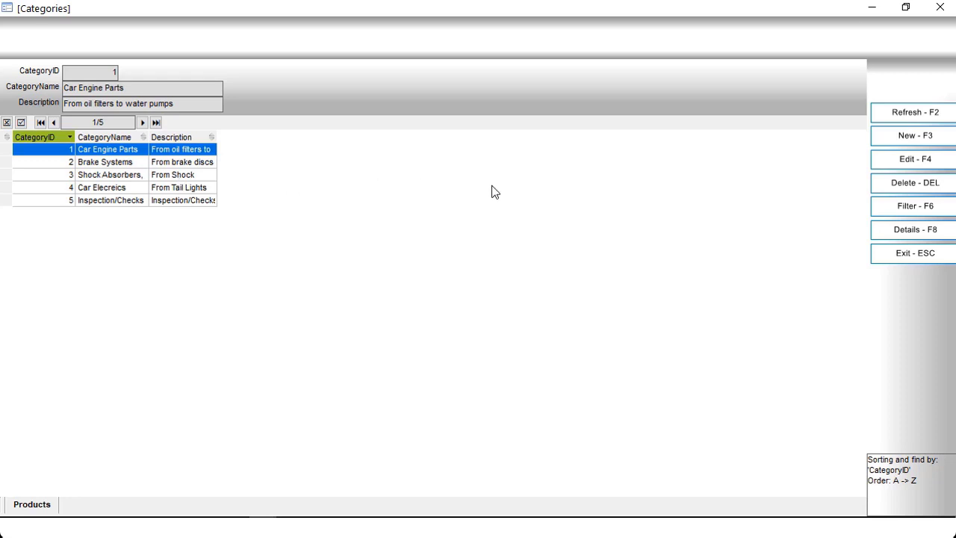
pyautogui.click(881, 231)
pyautogui.click(157, 266)
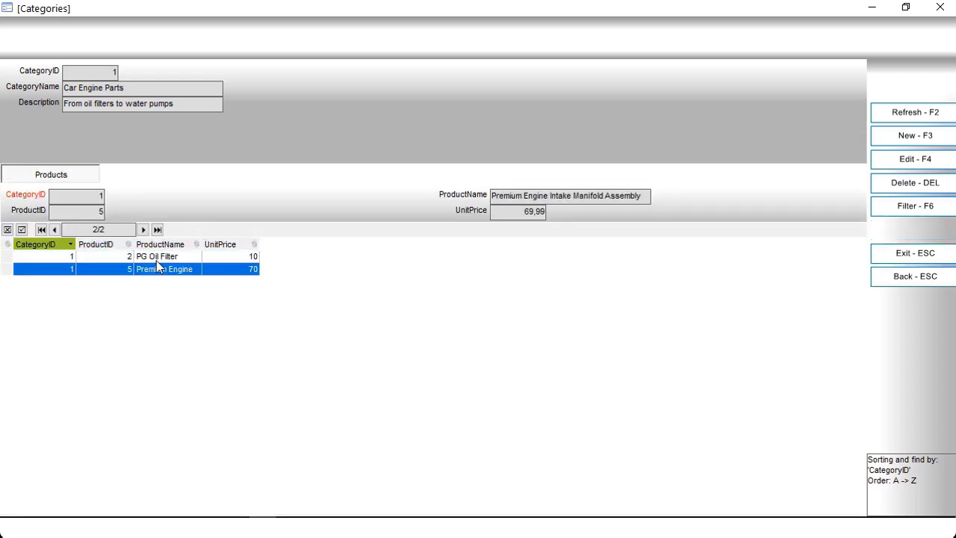
pyautogui.click(156, 258)
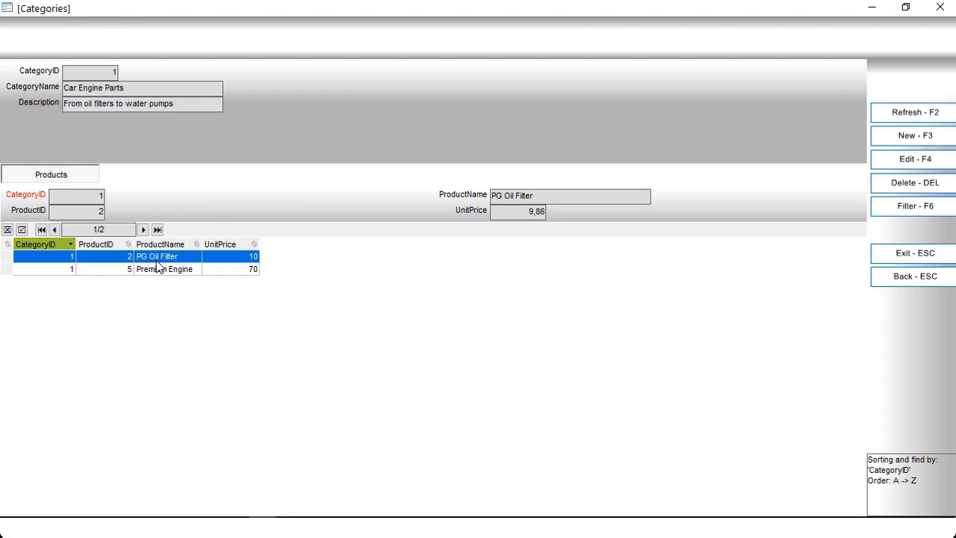
pyautogui.click(890, 257)
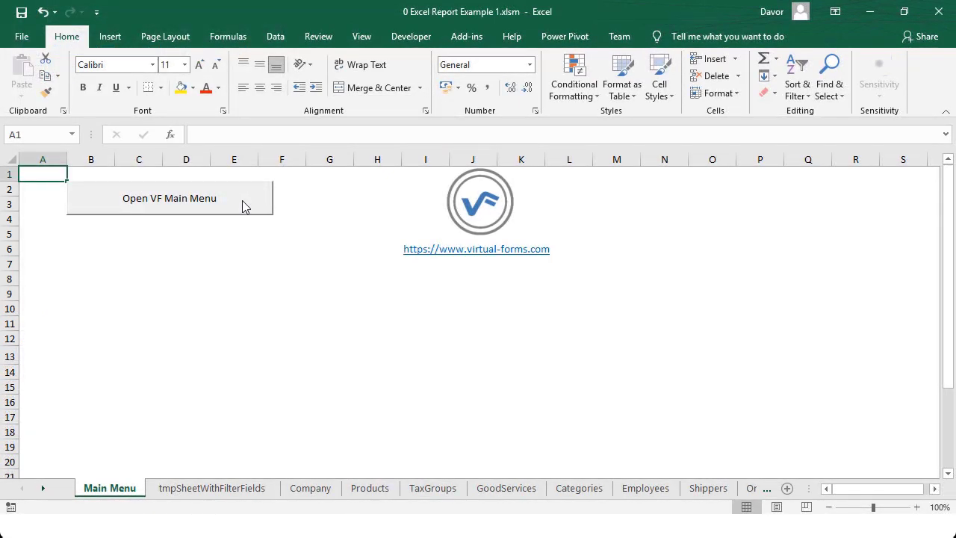
# Run and close the KPI Products Orders report from REPORTS without parameters.
pyautogui.click(242, 207)
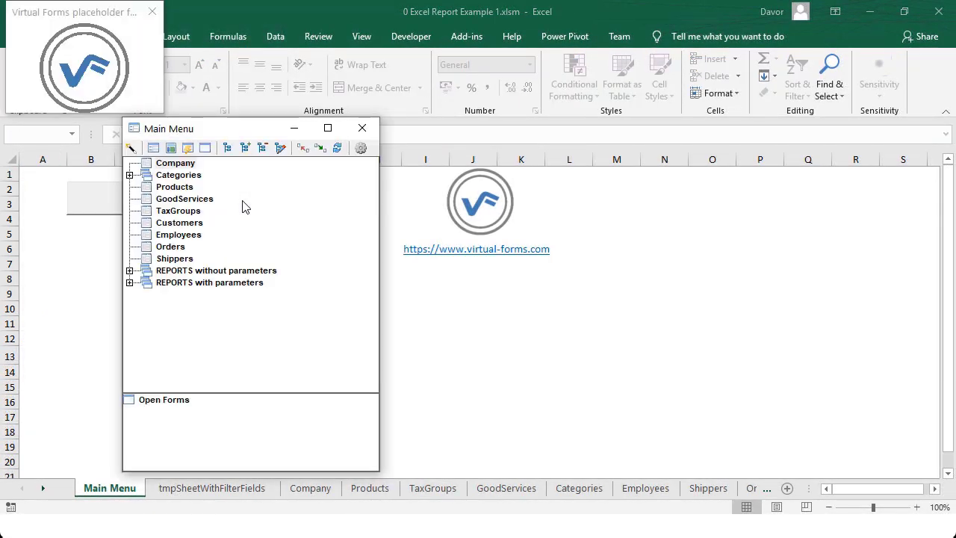
pyautogui.click(183, 176)
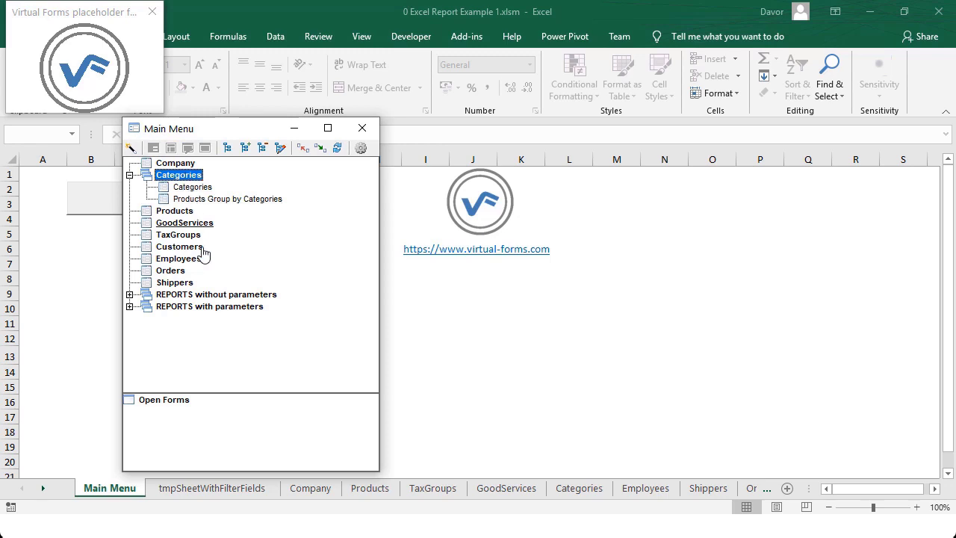
pyautogui.click(200, 297)
pyautogui.scroll(3, 252, 269)
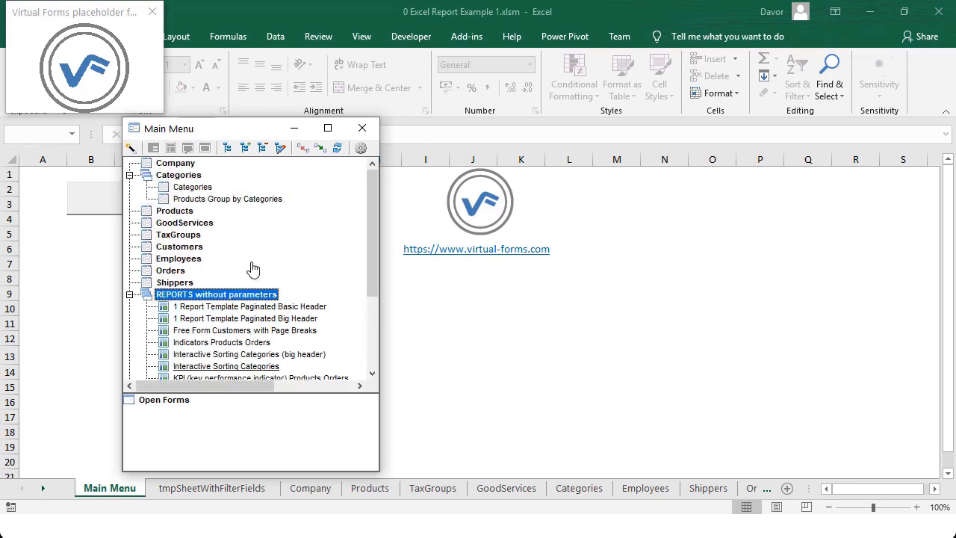
pyautogui.click(303, 148)
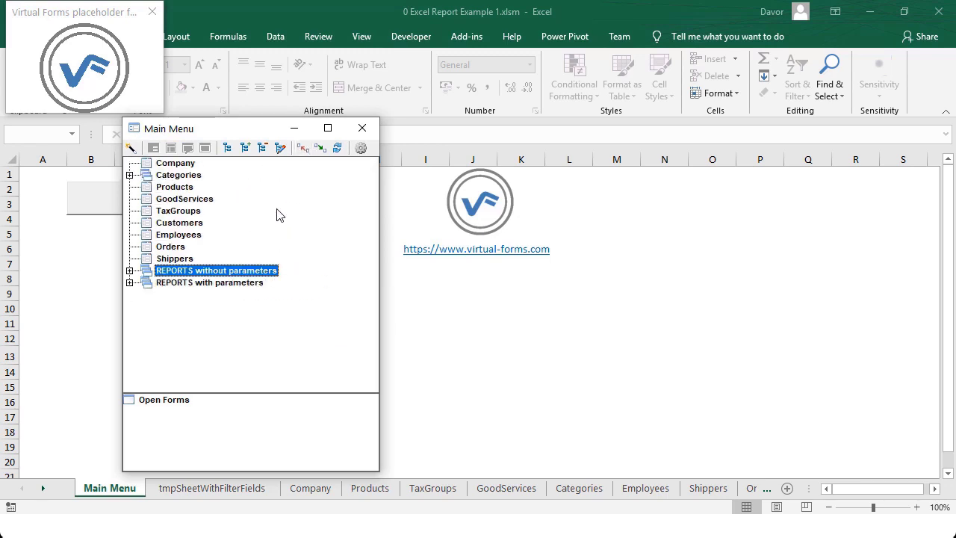
pyautogui.doubleClick(256, 273)
pyautogui.doubleClick(256, 271)
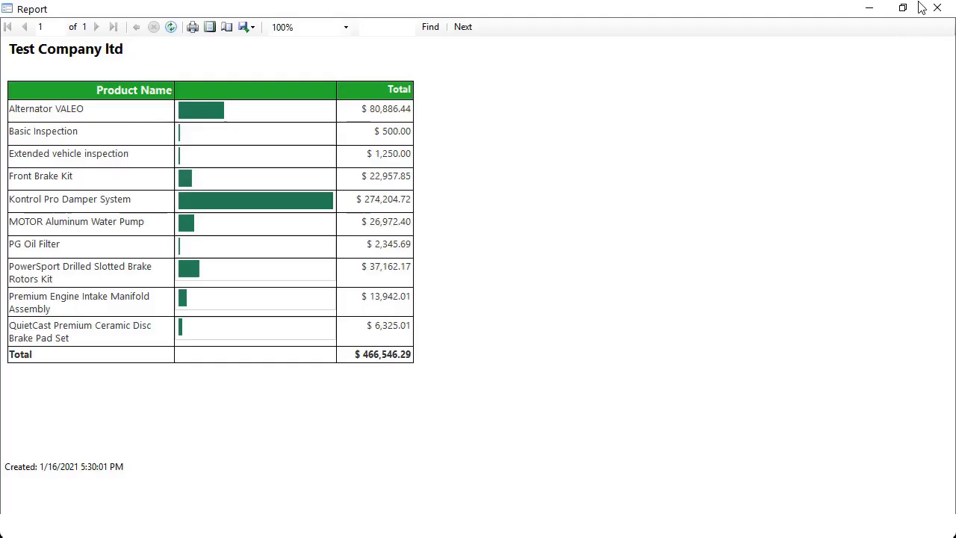
pyautogui.click(936, 7)
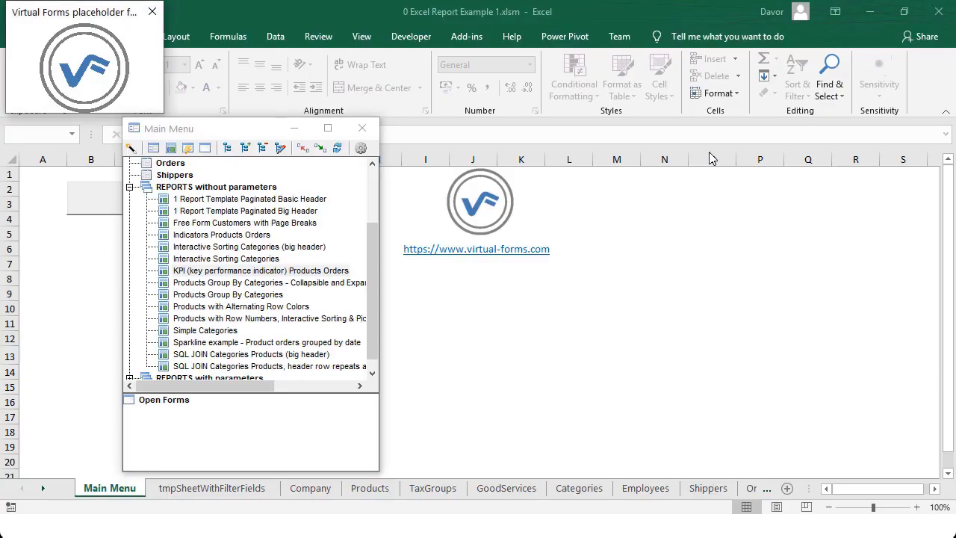
# Preview the collapsible Products Group By Categories report, expanding Car Engine Parts and Brake Systems.
pyautogui.doubleClick(270, 319)
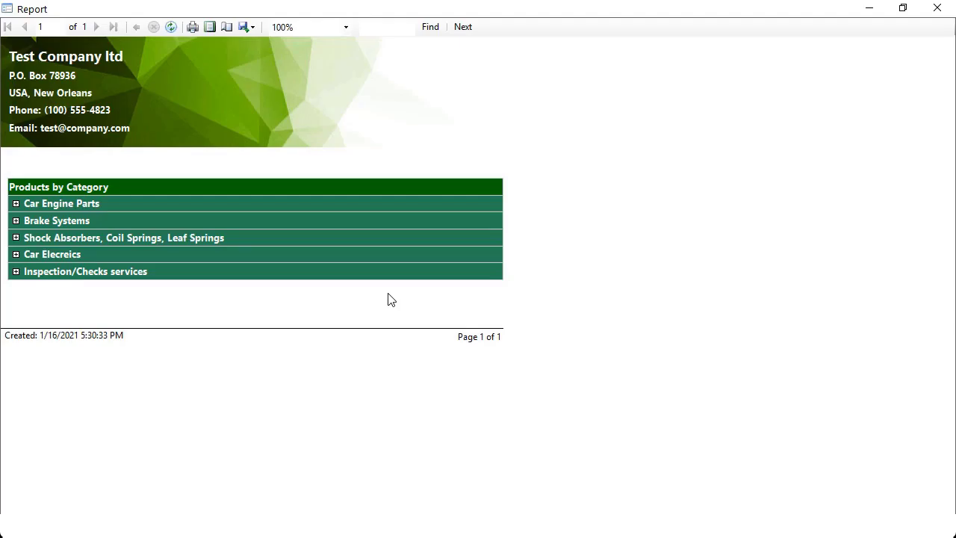
pyautogui.click(15, 204)
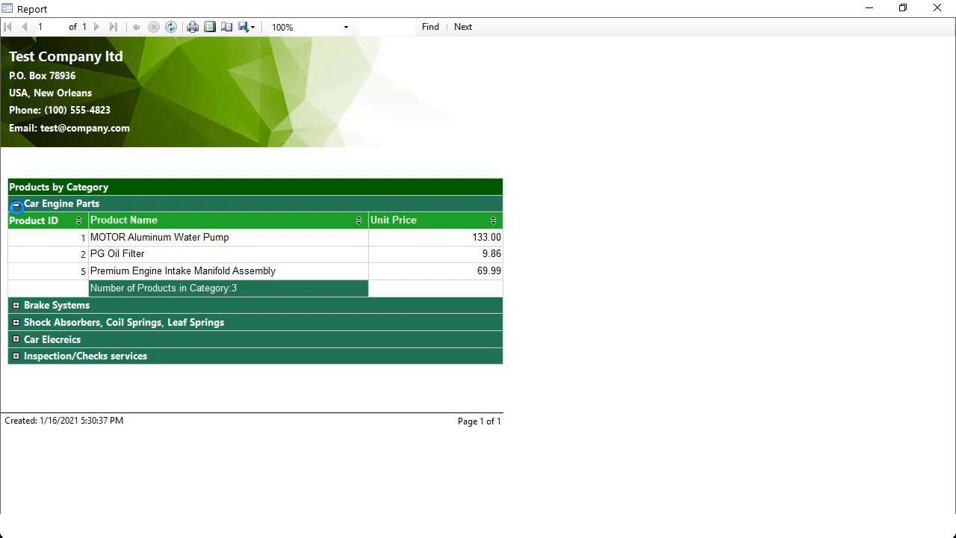
pyautogui.click(15, 306)
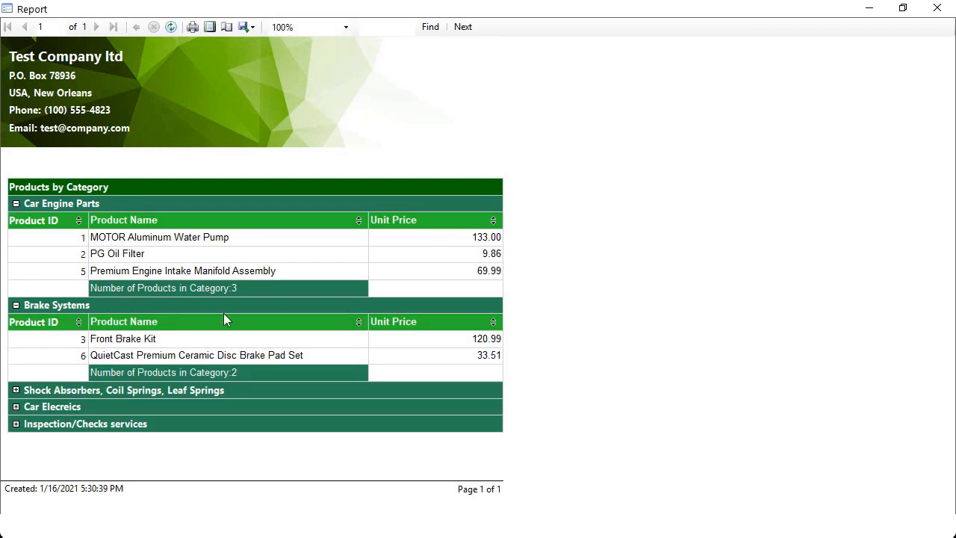
pyautogui.click(937, 8)
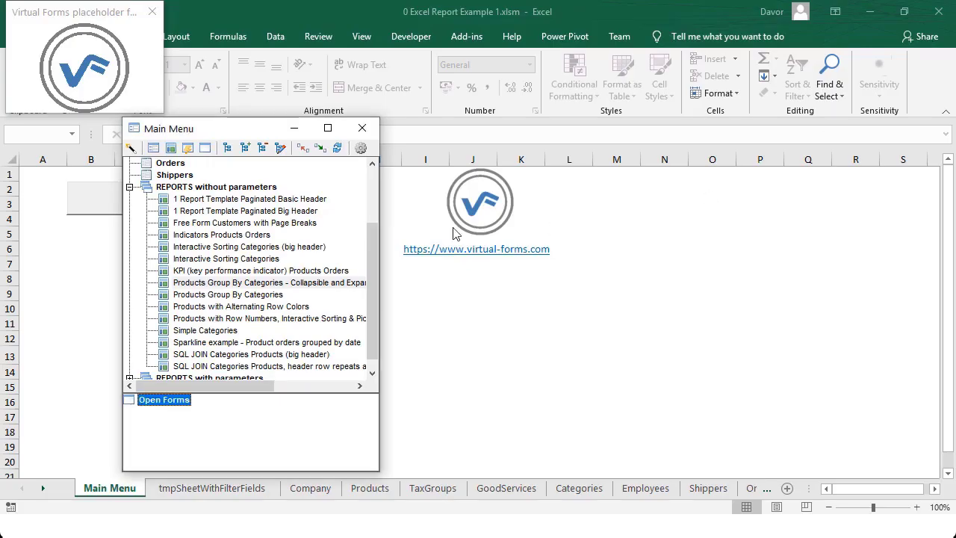
# Run the Sales Order report for order 1 from the OrderID filter form, then close both windows.
pyautogui.scroll(-1, 270, 333)
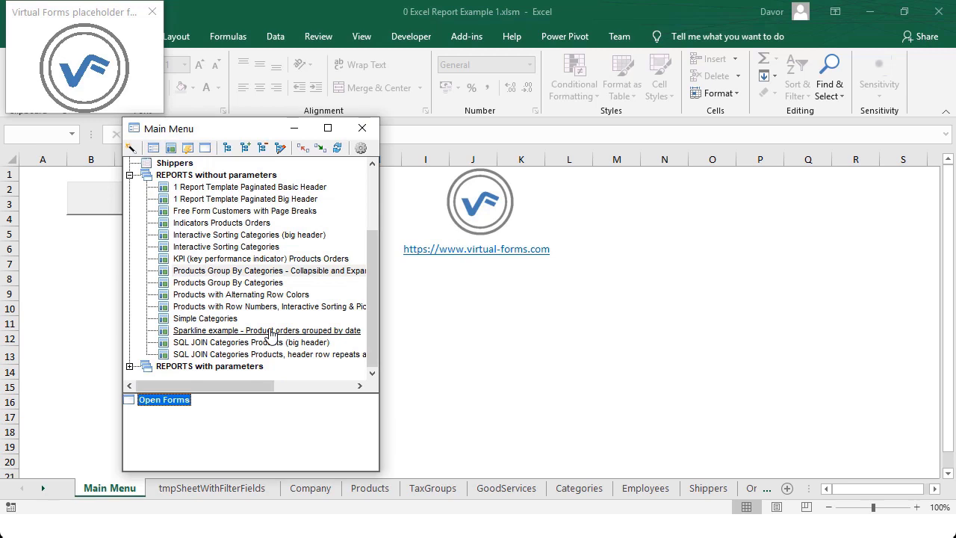
pyautogui.doubleClick(203, 367)
pyautogui.click(286, 355)
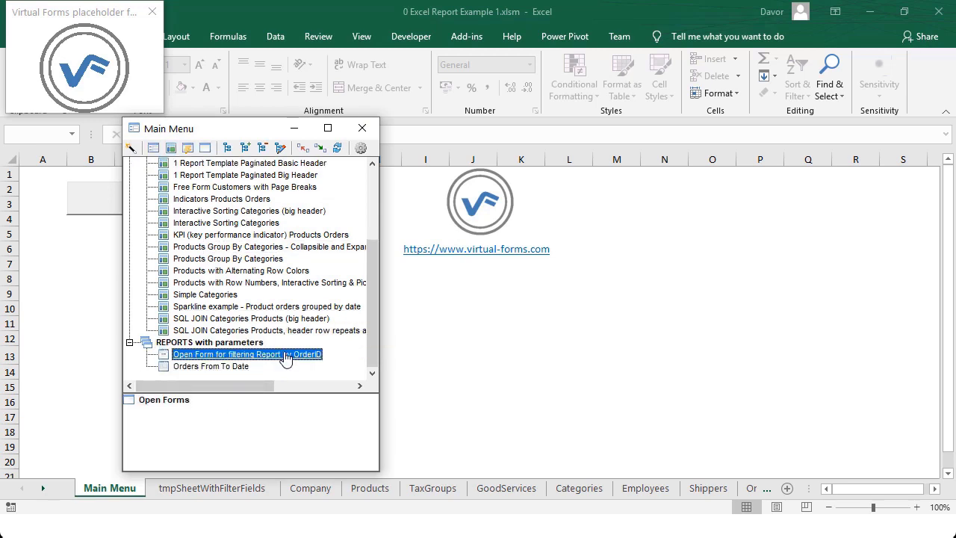
pyautogui.doubleClick(288, 357)
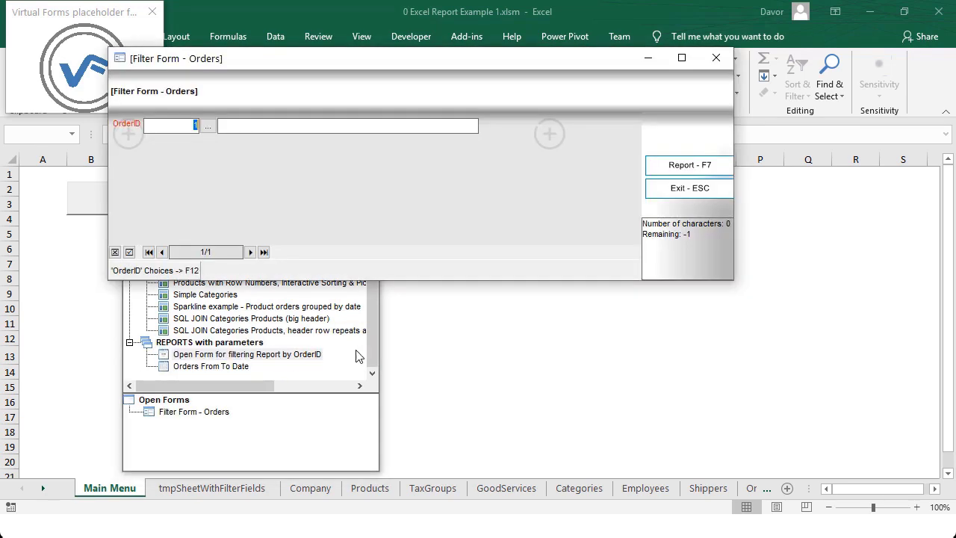
pyautogui.click(633, 165)
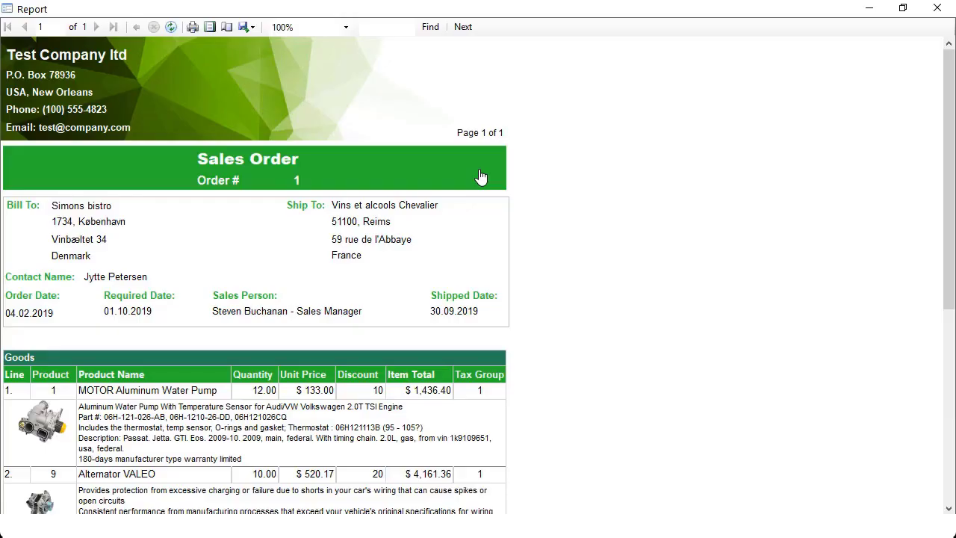
pyautogui.scroll(-8, 480, 176)
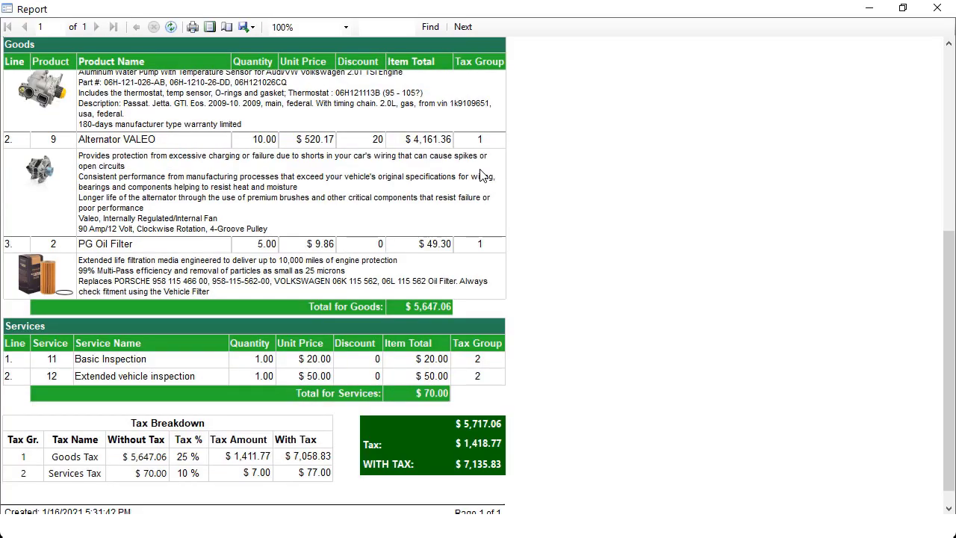
pyautogui.scroll(5, 486, 183)
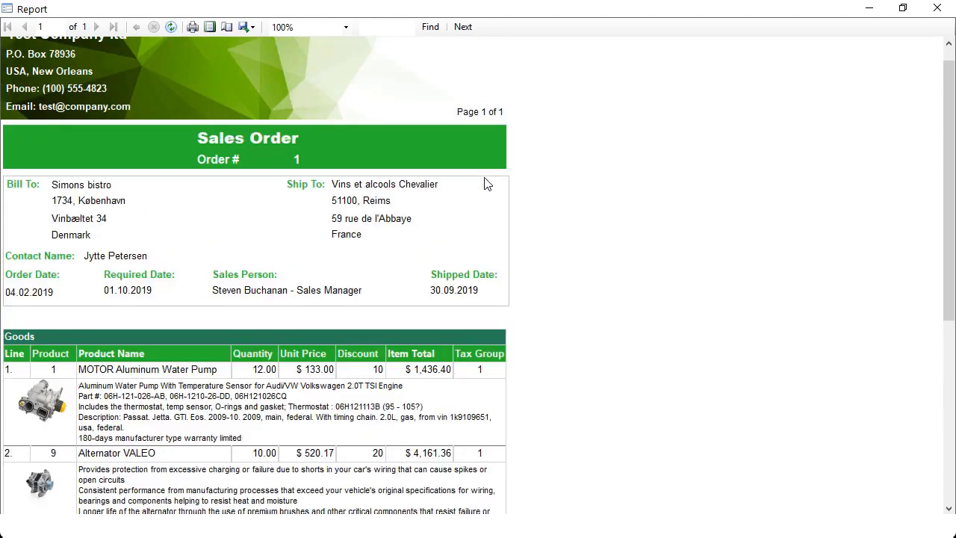
pyautogui.click(938, 8)
pyautogui.click(719, 58)
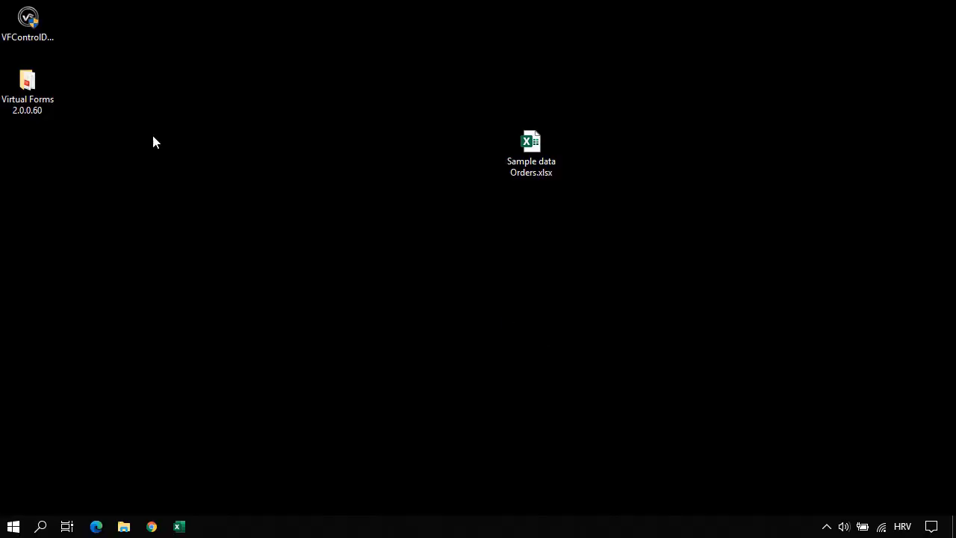
pyautogui.click(18, 29)
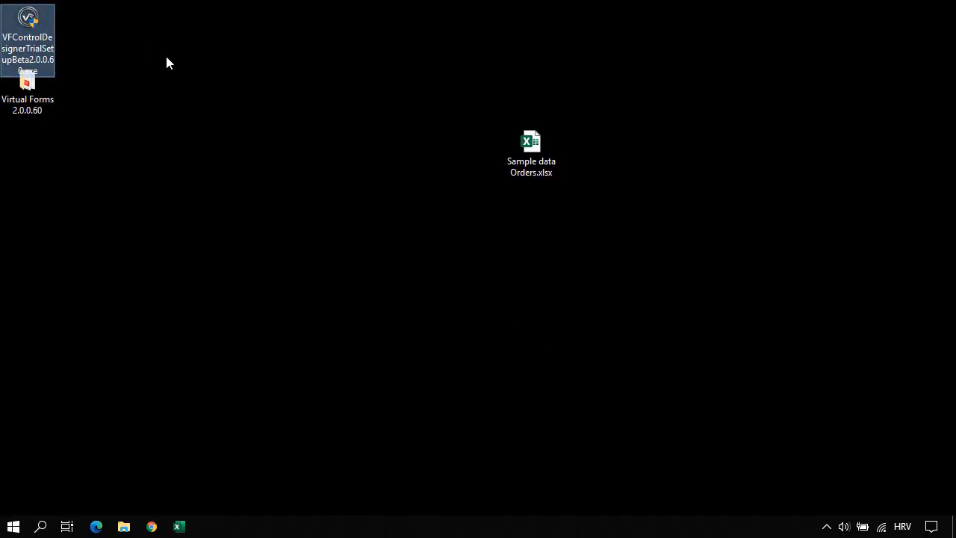
pyautogui.click(41, 88)
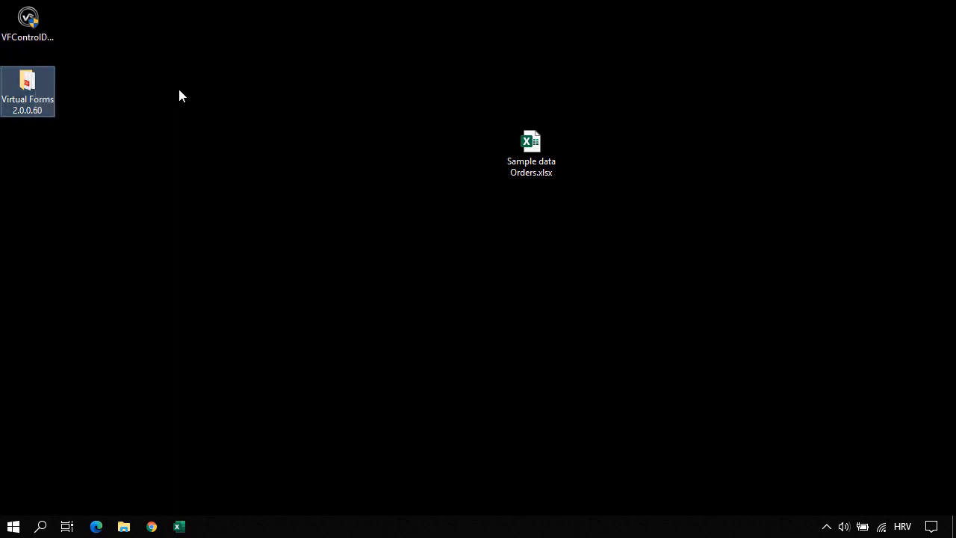
# Copy the Excel Excel folder from Virtual Forms 2.0.0.60's BlankTemplates folder.
pyautogui.doubleClick(22, 90)
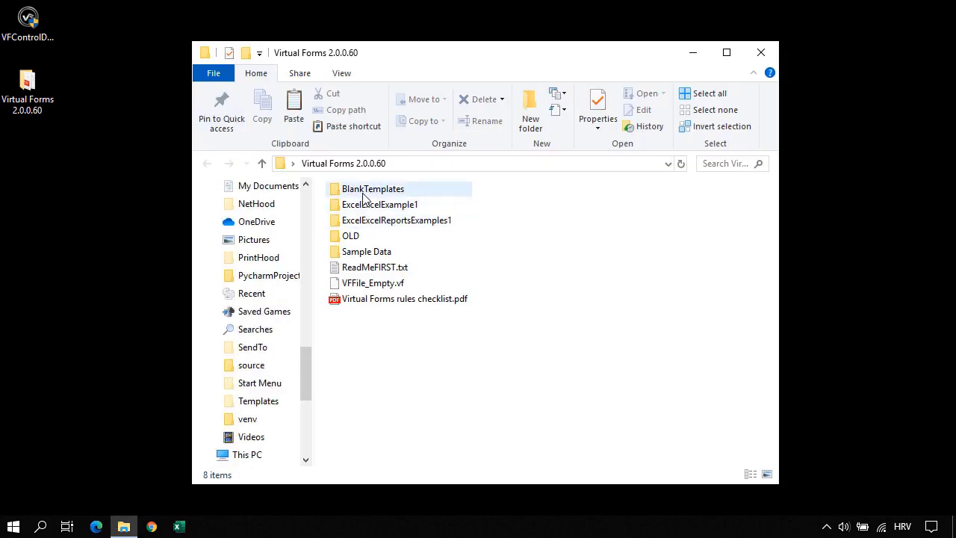
pyautogui.doubleClick(360, 189)
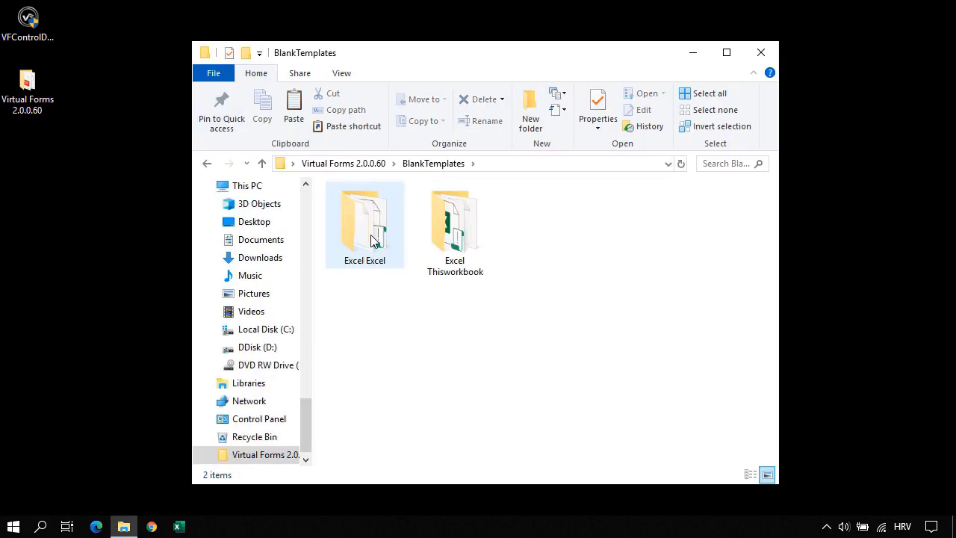
pyautogui.click(357, 233)
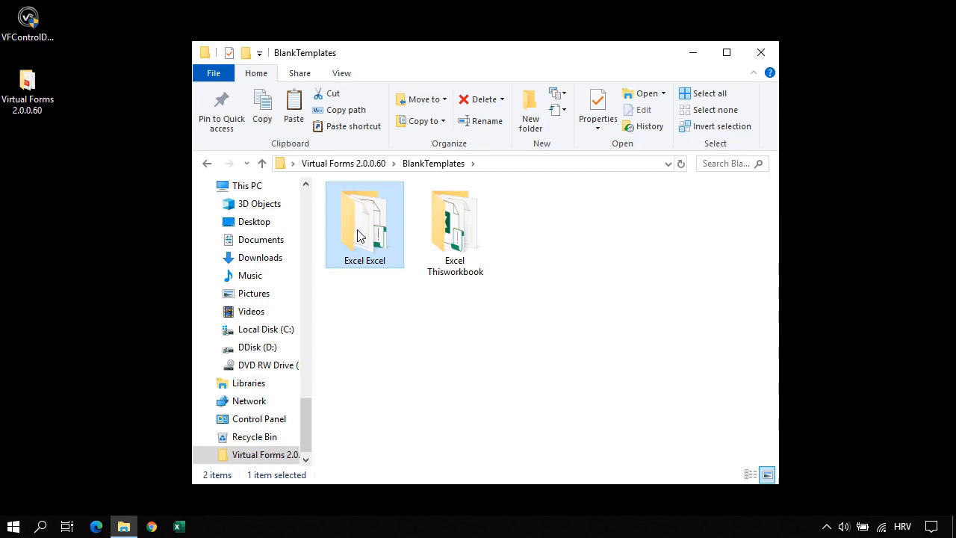
pyautogui.rightClick(358, 235)
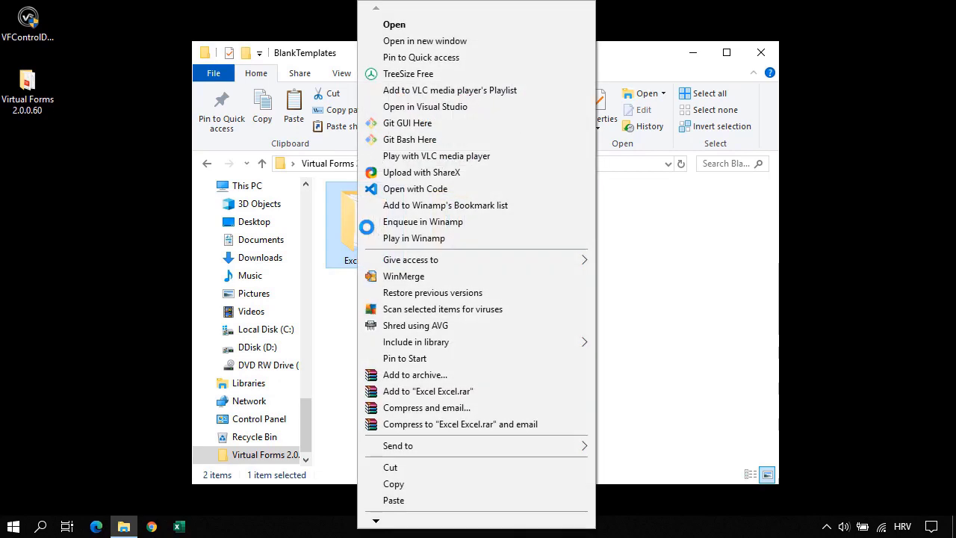
pyautogui.click(399, 484)
# Paste the Excel Excel folder onto the desktop.
pyautogui.click(761, 53)
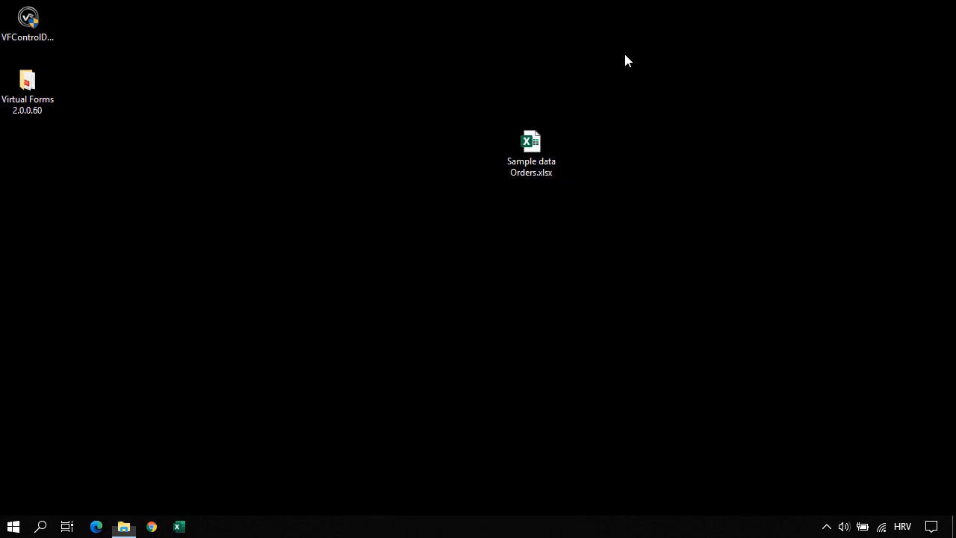
pyautogui.rightClick(355, 128)
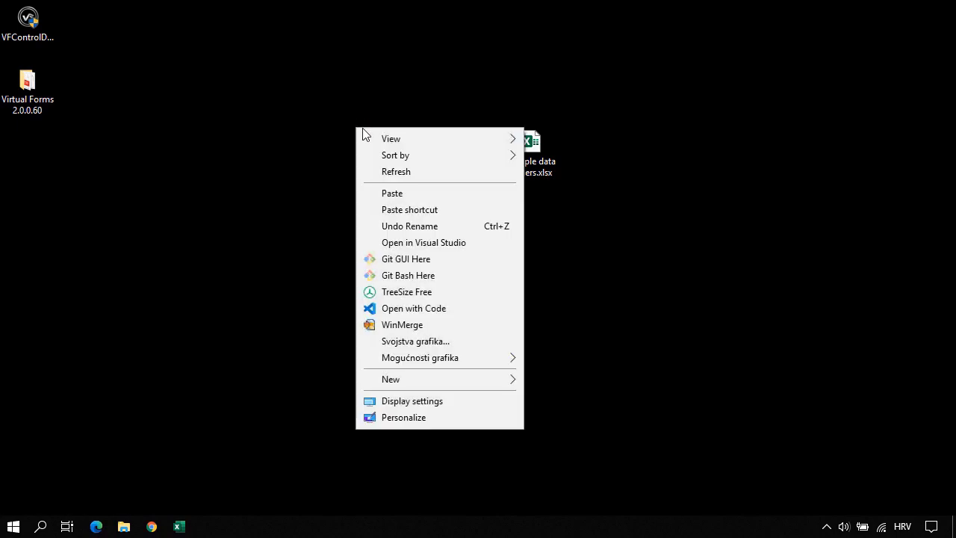
pyautogui.click(388, 193)
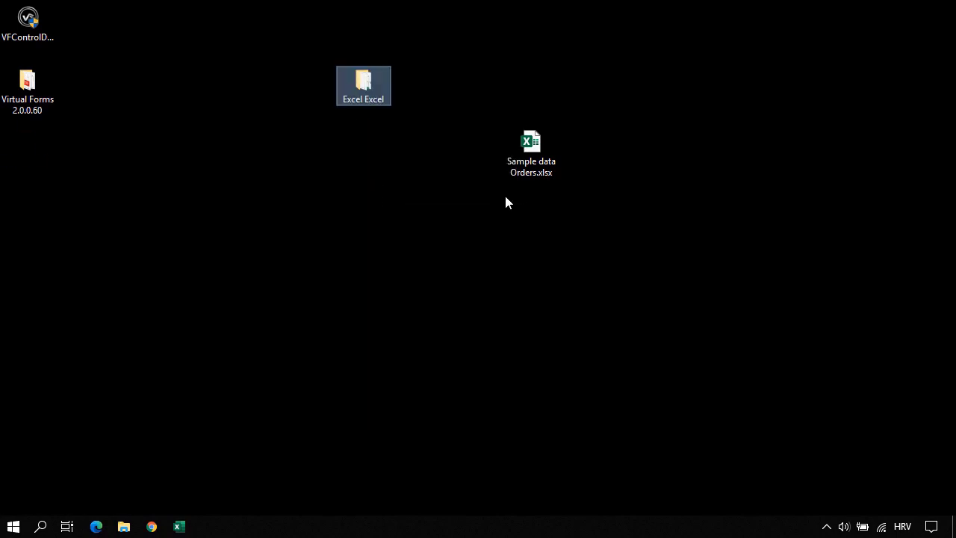
# Open Sample data Orders.xlsx on the Categories sheet and inspect the CategoryID values and Car Engine Parts row.
pyautogui.click(530, 153)
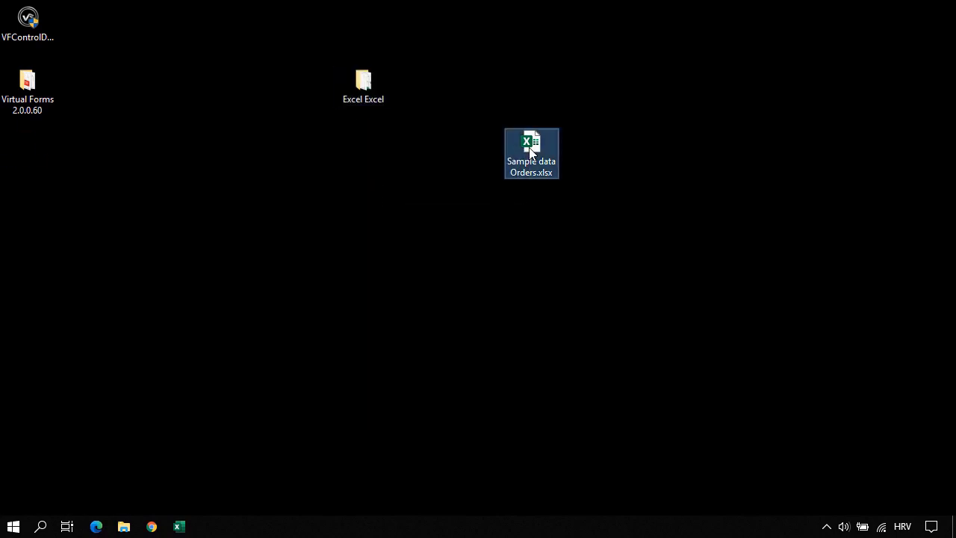
pyautogui.doubleClick(530, 152)
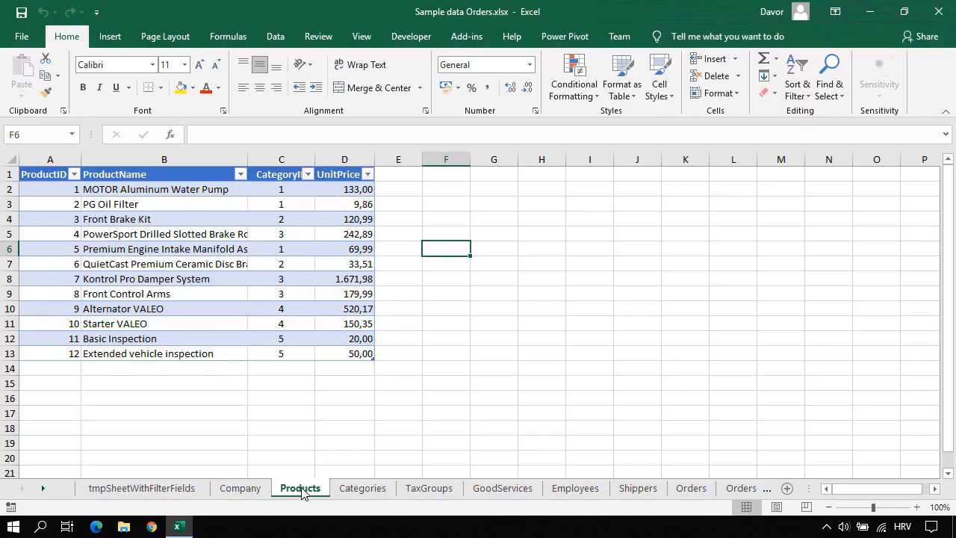
pyautogui.click(362, 489)
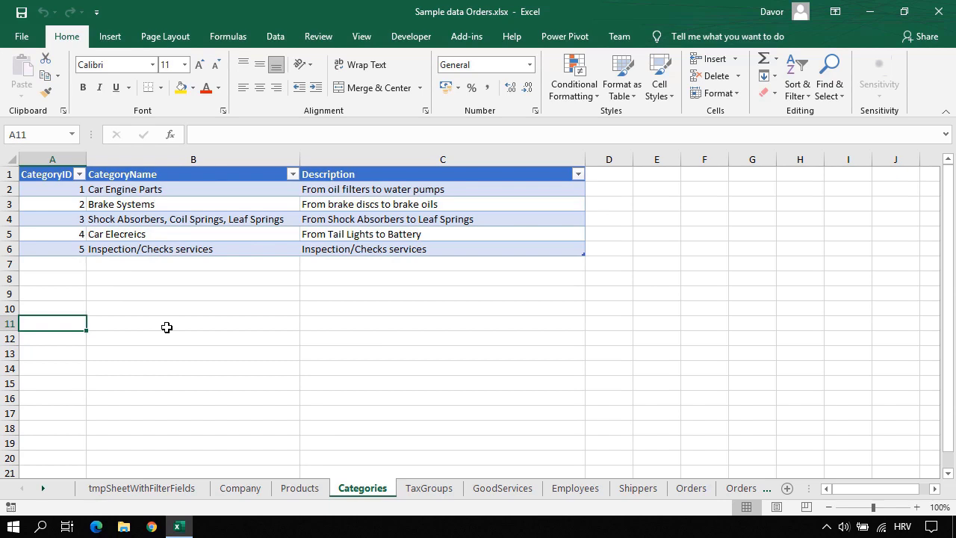
pyautogui.click(60, 190)
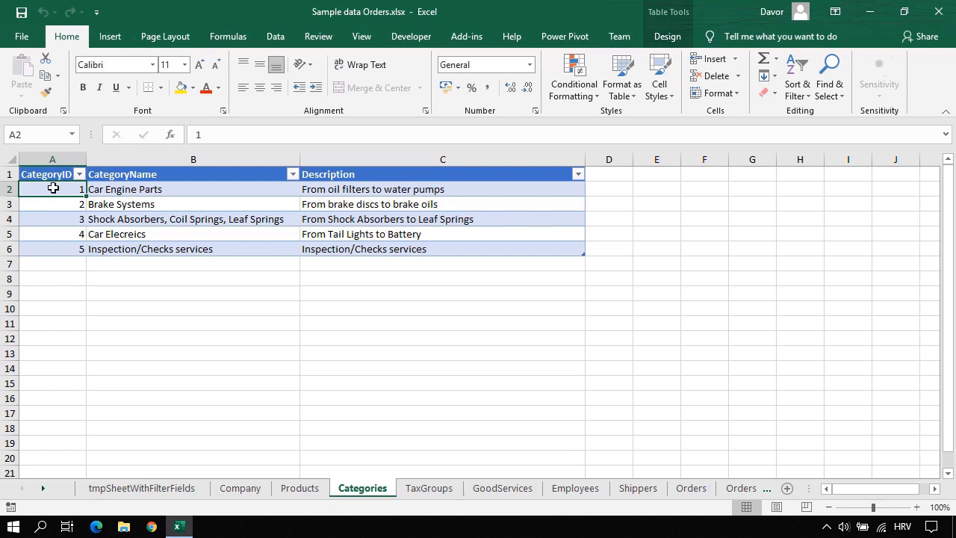
pyautogui.moveTo(52, 188); pyautogui.dragTo(53, 241)
pyautogui.click(52, 326)
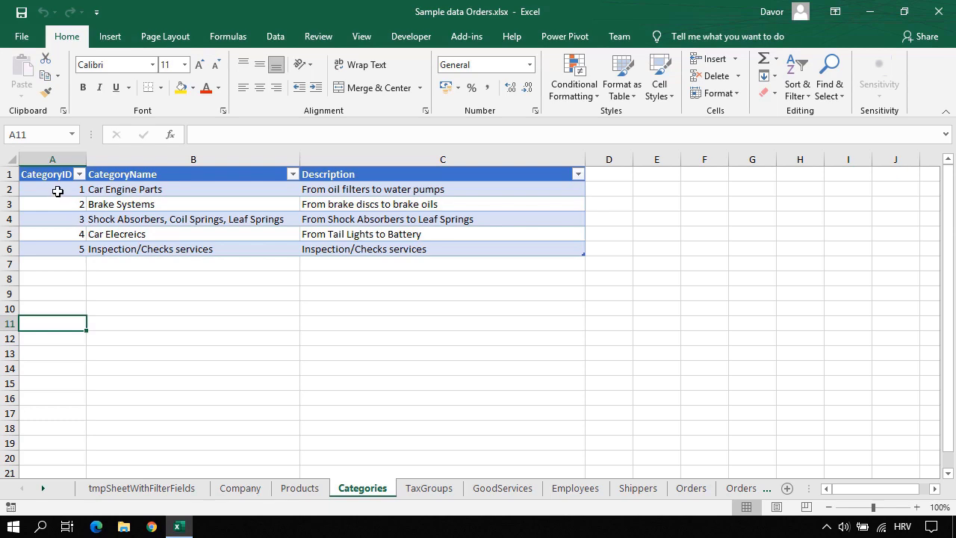
pyautogui.click(58, 191)
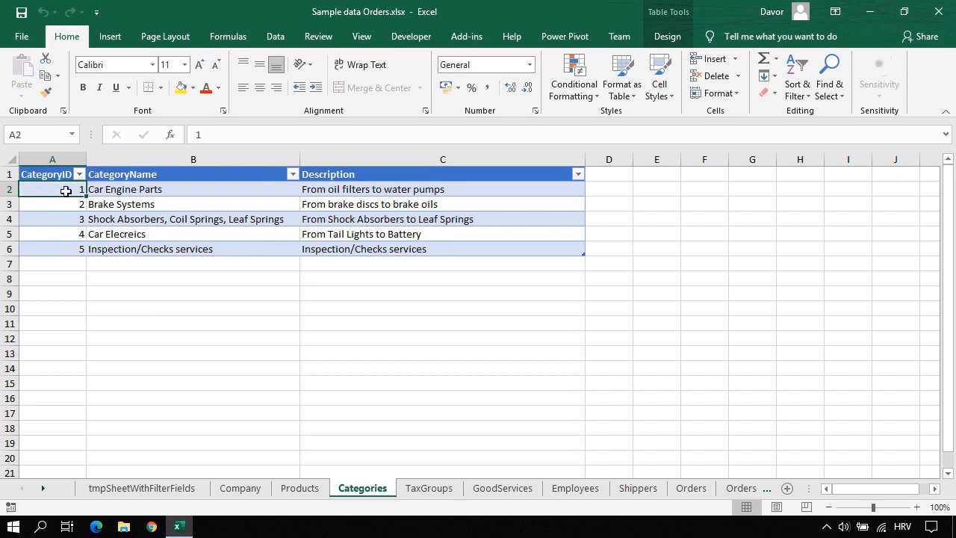
pyautogui.moveTo(84, 190); pyautogui.dragTo(359, 188)
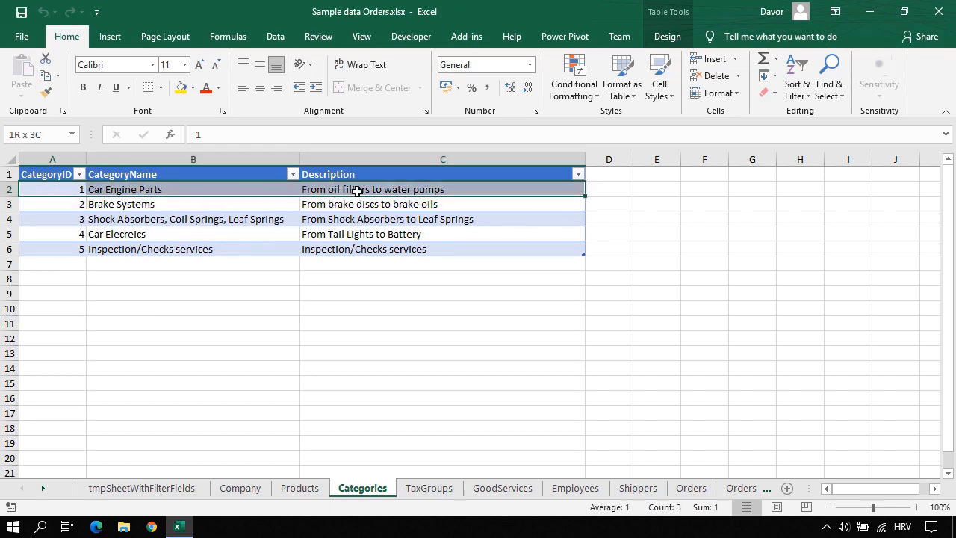
pyautogui.click(309, 218)
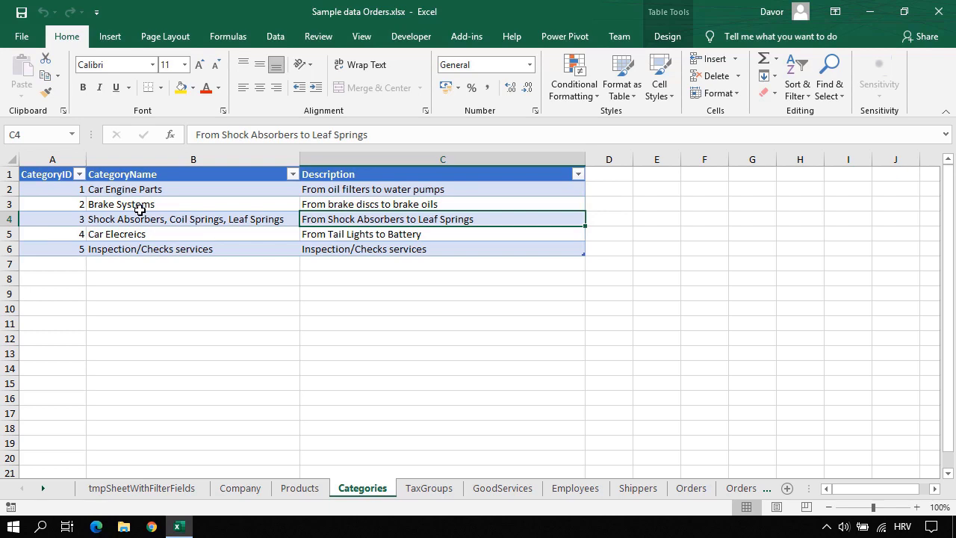
# Close Sample data Orders and open Excel Excel Blank Template v2.60.xlsm from the desktop's Excel Excel folder.
pyautogui.click(938, 19)
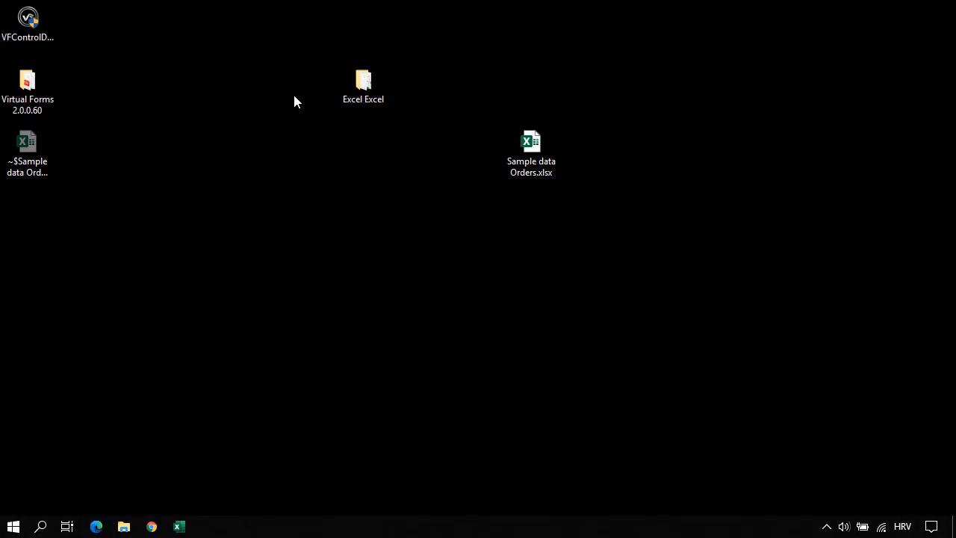
pyautogui.doubleClick(364, 84)
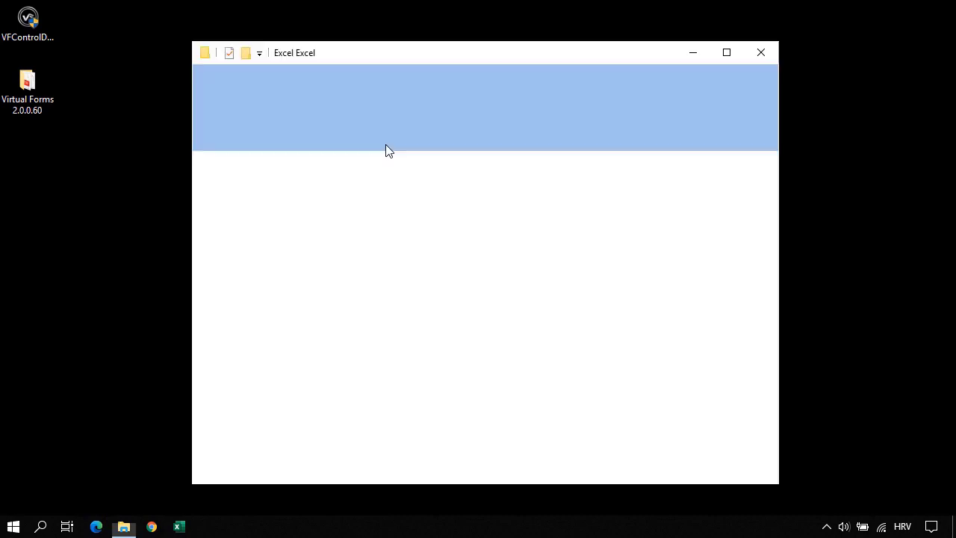
pyautogui.click(464, 215)
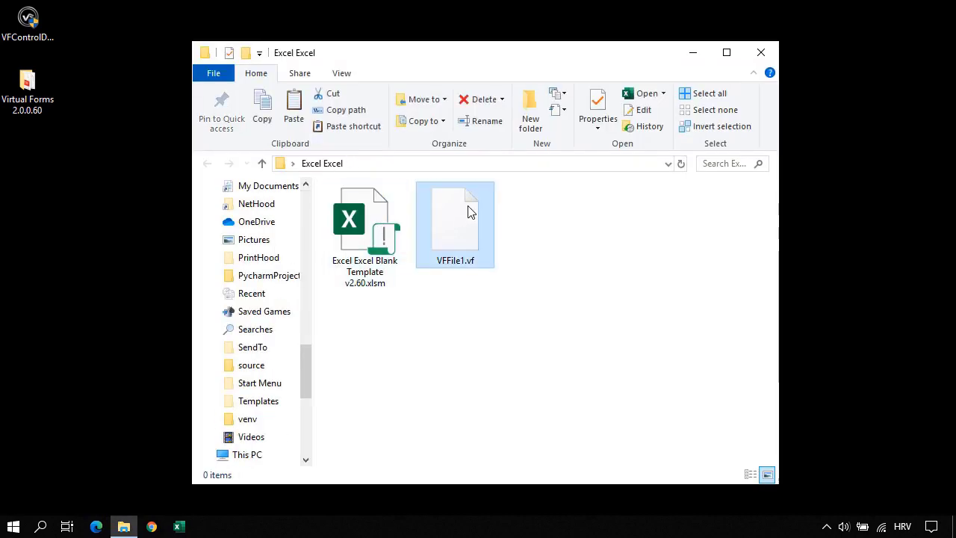
pyautogui.click(360, 216)
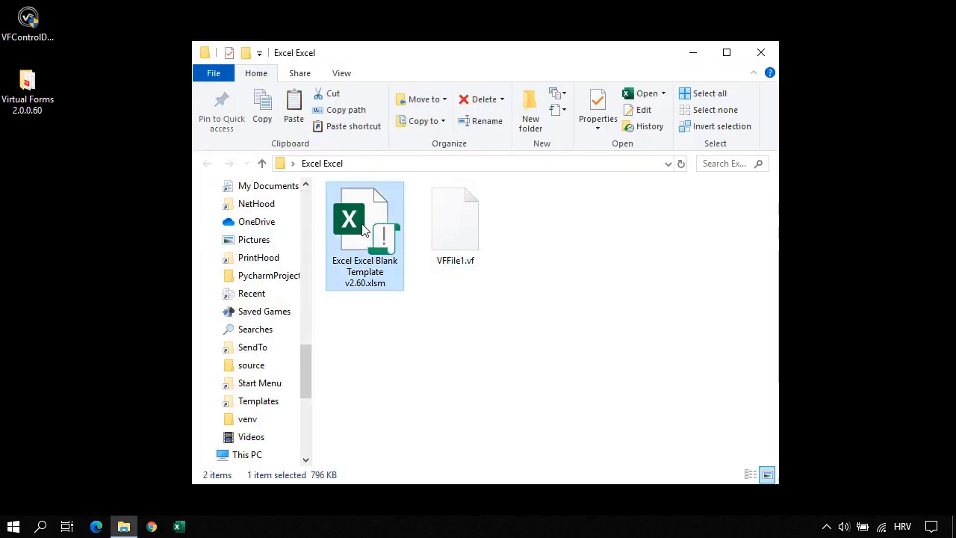
pyautogui.doubleClick(364, 230)
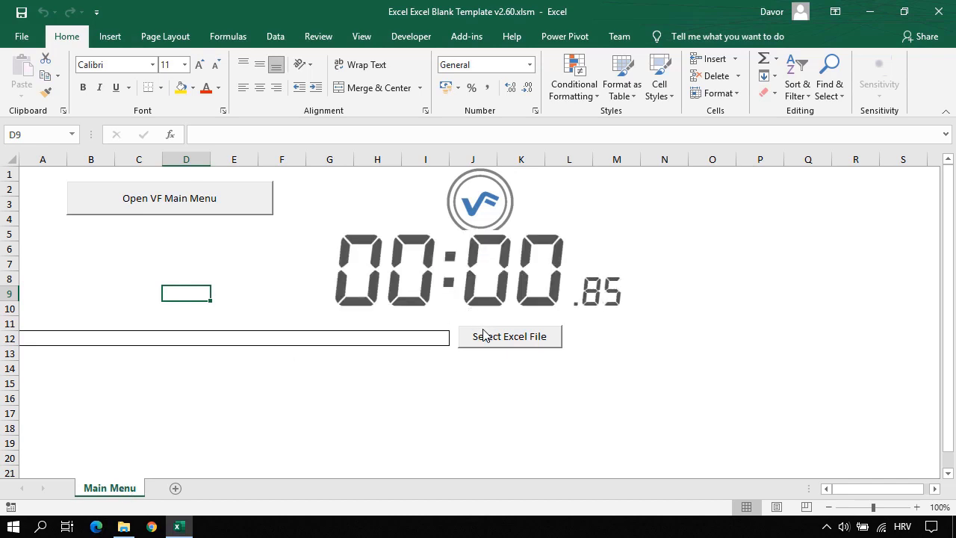
# Set Sample data Orders.xlsx on the Desktop as the template's Excel data file.
pyautogui.click(502, 340)
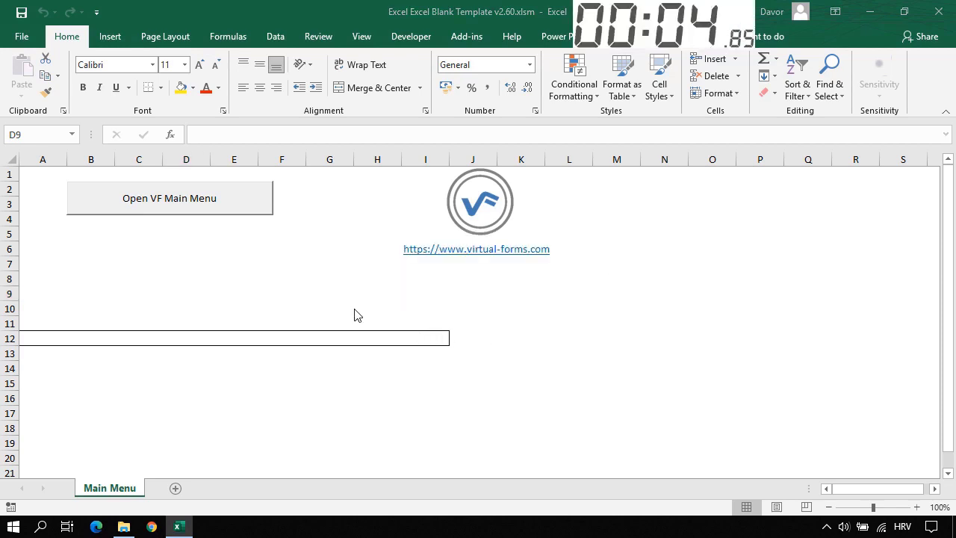
pyautogui.click(70, 261)
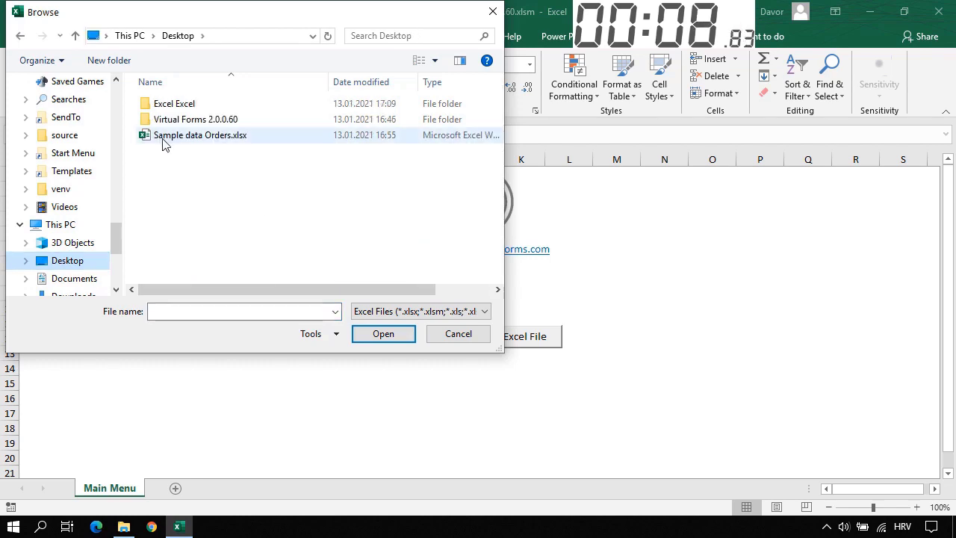
pyautogui.click(170, 142)
pyautogui.click(377, 336)
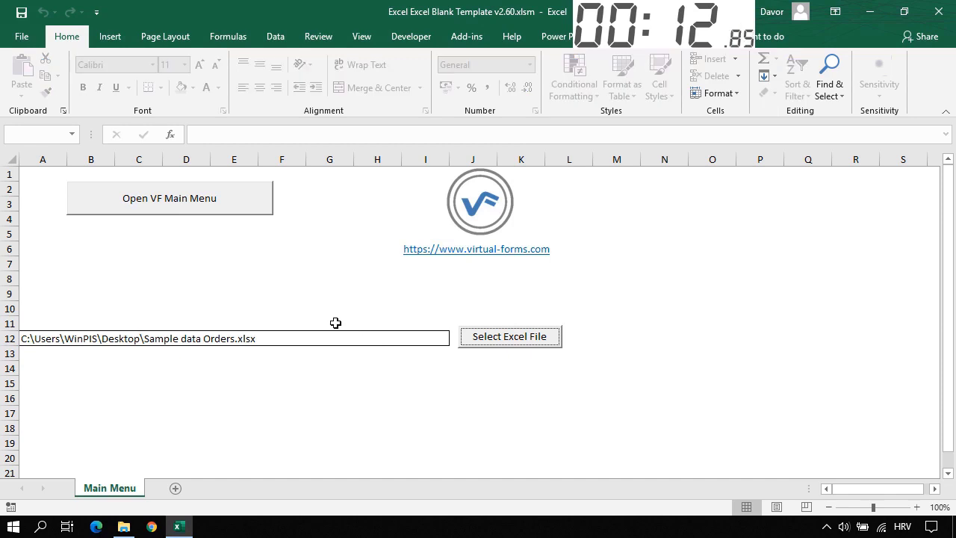
# Launch the Virtual Form Designer from the Virtual Forms main menu.
pyautogui.click(198, 207)
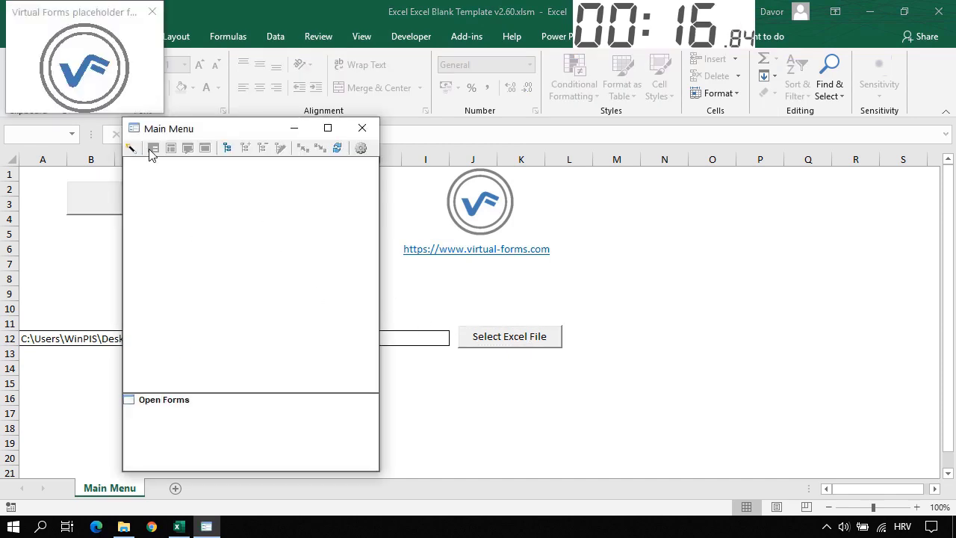
pyautogui.moveTo(179, 129); pyautogui.dragTo(204, 119)
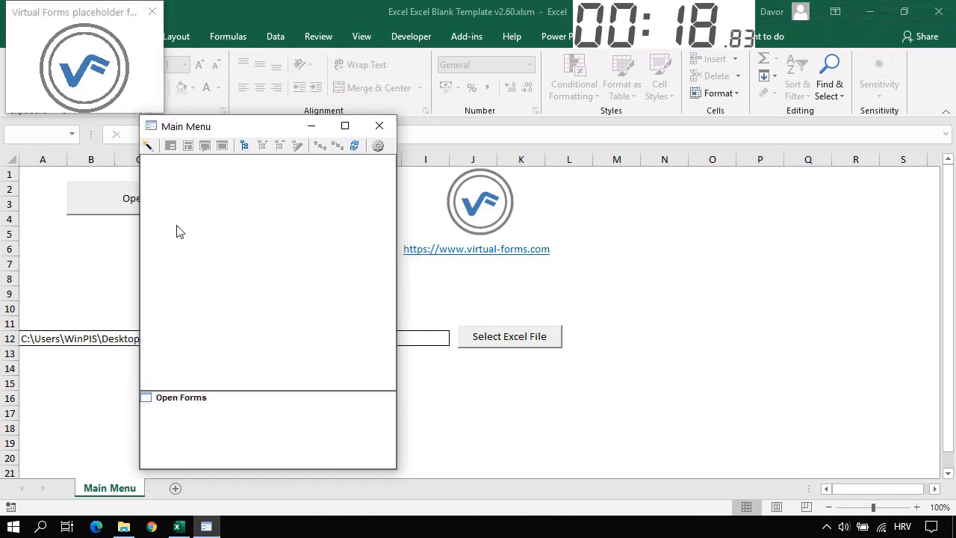
pyautogui.click(148, 147)
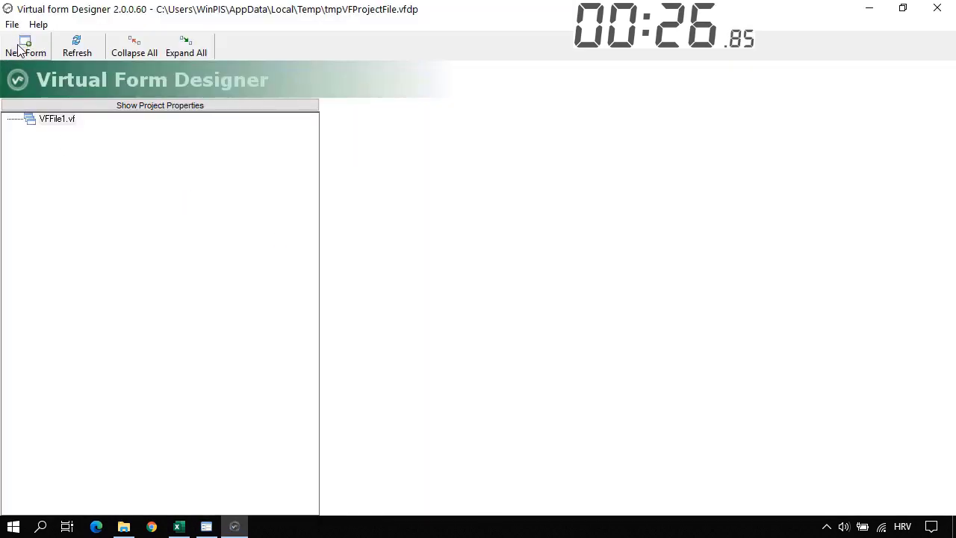
# Create a new form with master table [Categories$] and ID field [CategoryID], save it and add it to the menu.
pyautogui.click(21, 48)
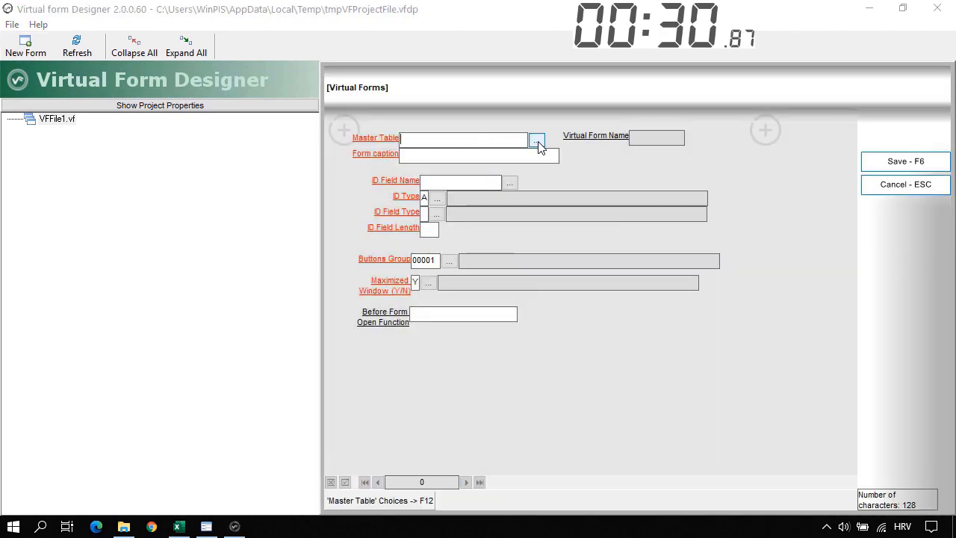
pyautogui.click(538, 142)
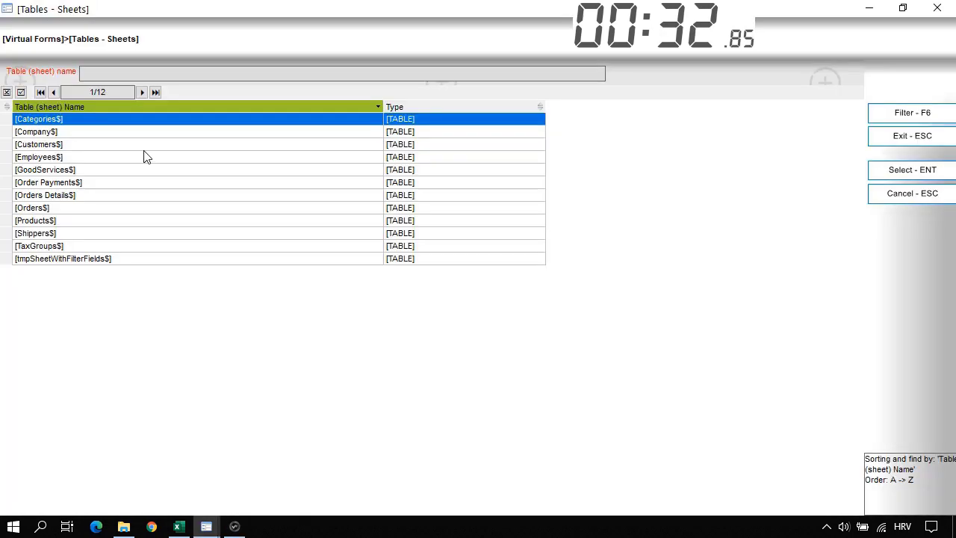
pyautogui.doubleClick(63, 122)
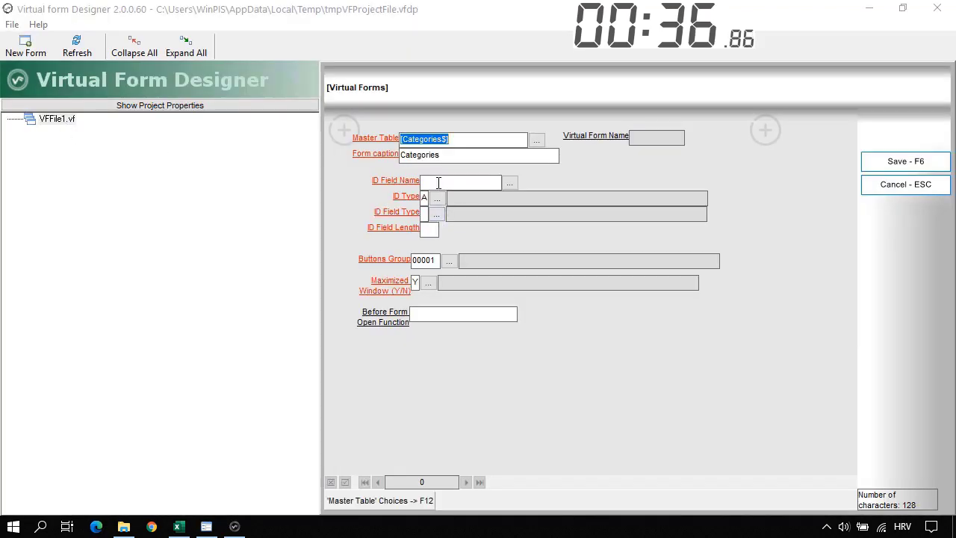
pyautogui.click(439, 182)
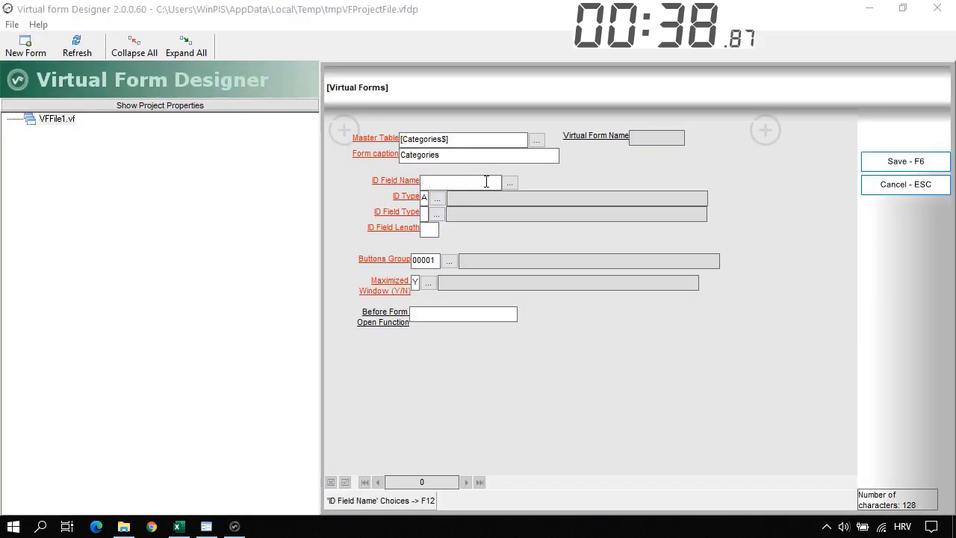
pyautogui.click(508, 184)
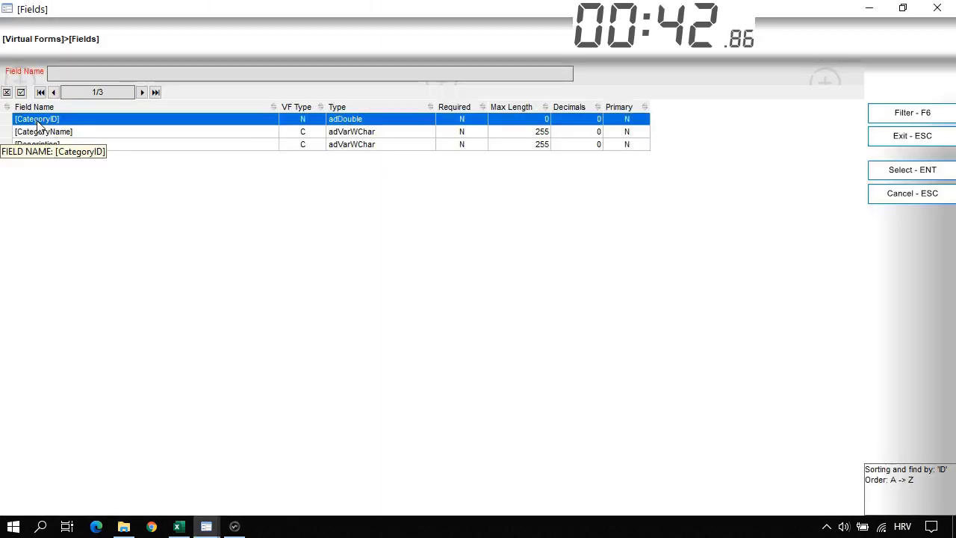
pyautogui.doubleClick(37, 126)
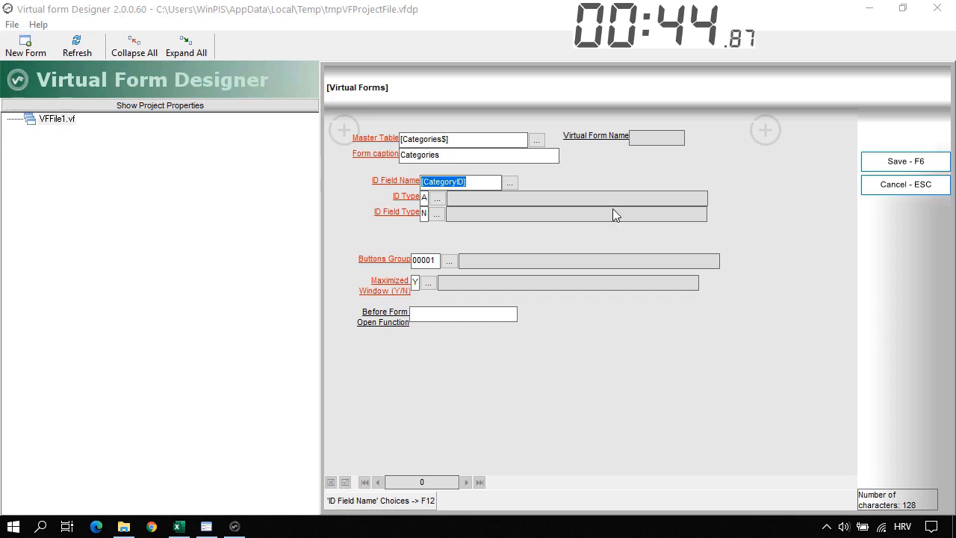
pyautogui.click(893, 165)
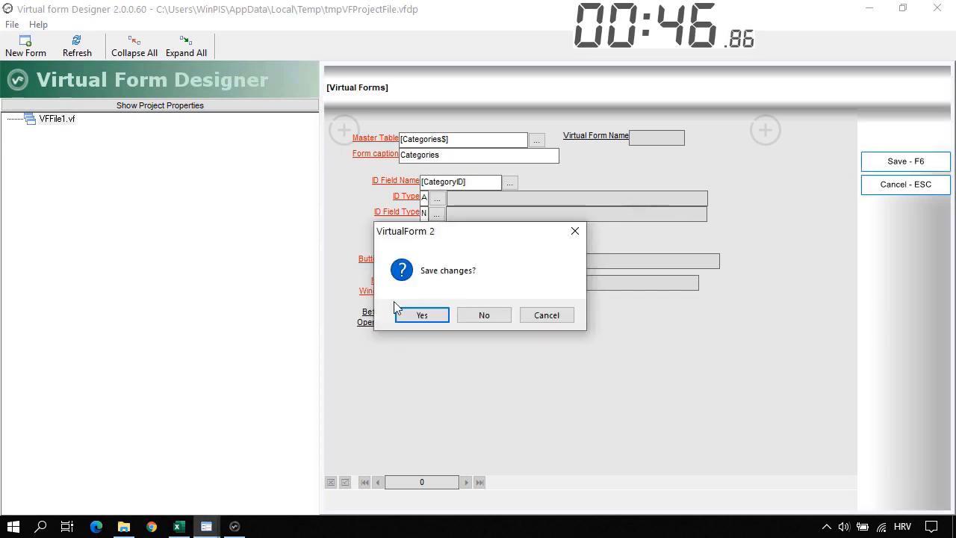
pyautogui.click(418, 320)
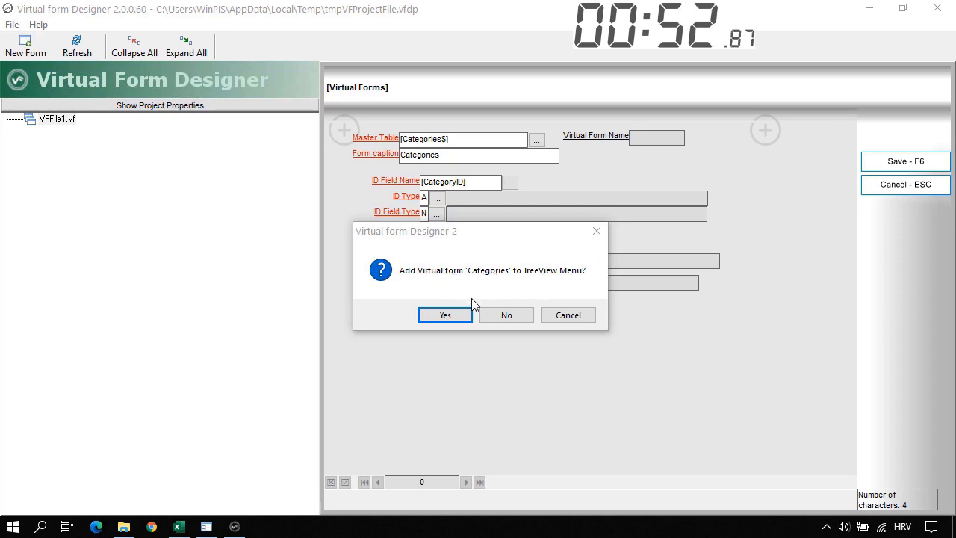
pyautogui.click(445, 319)
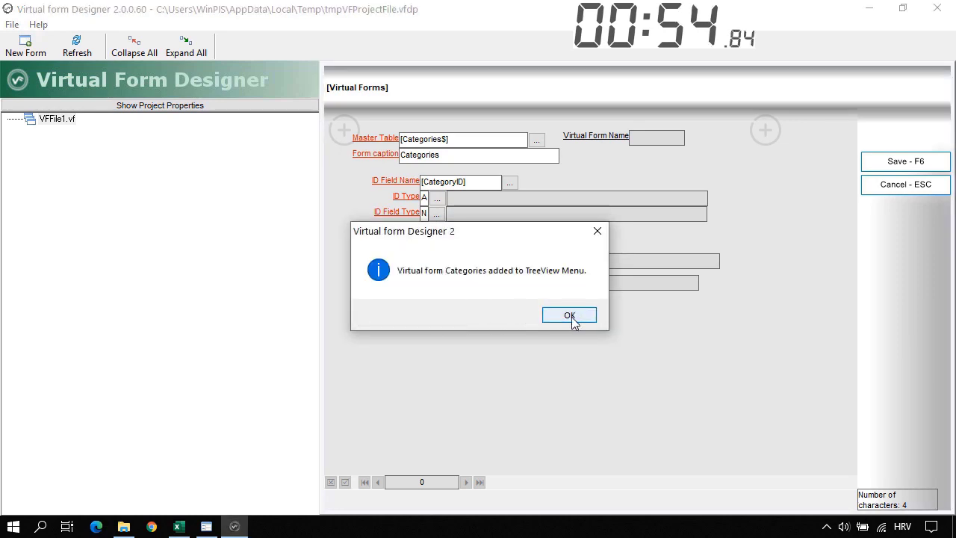
pyautogui.click(570, 316)
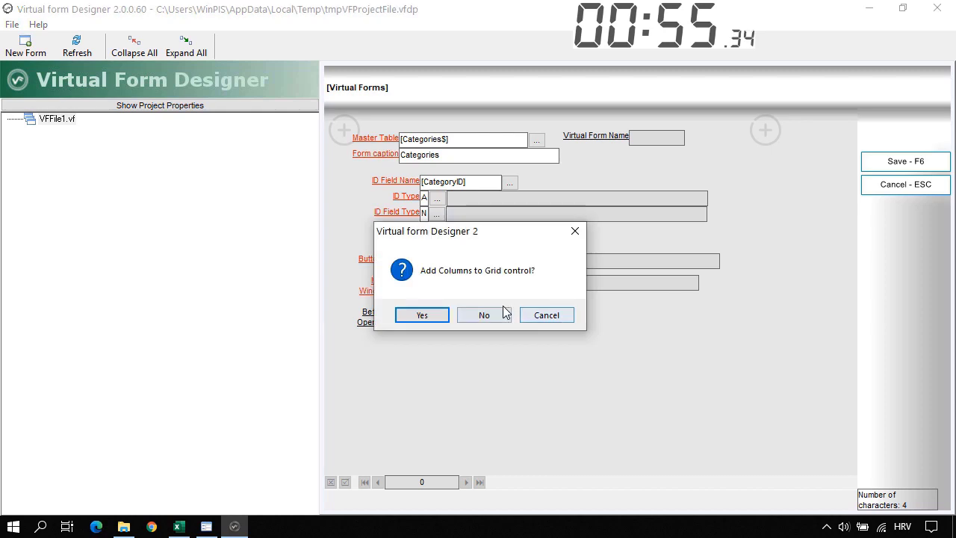
# Add CategoryName and Description to both the grid columns and the edit fields.
pyautogui.click(423, 318)
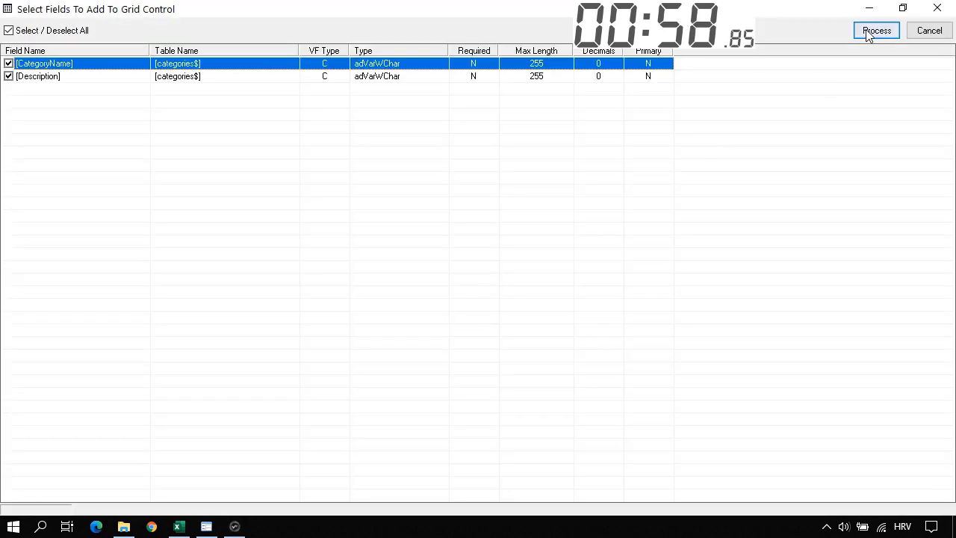
pyautogui.click(870, 33)
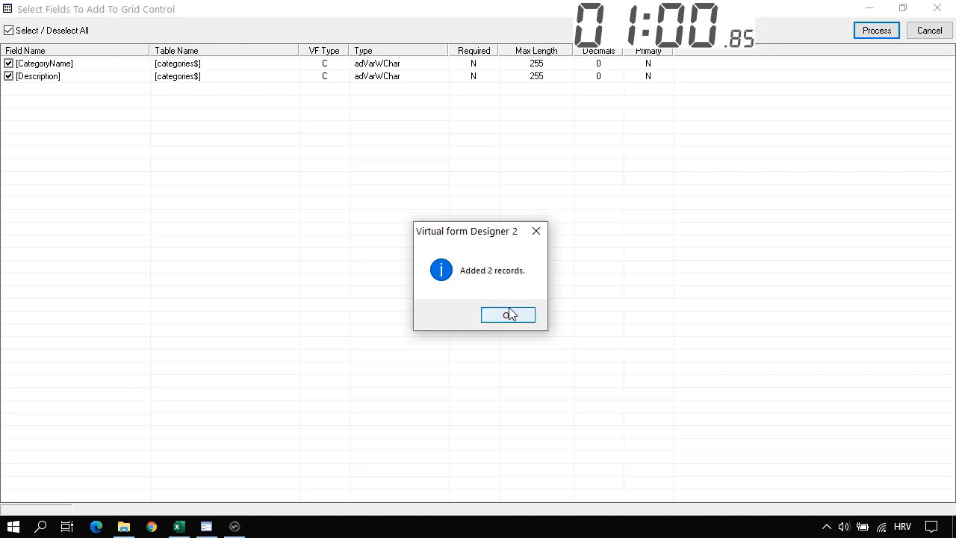
pyautogui.click(509, 314)
pyautogui.click(420, 316)
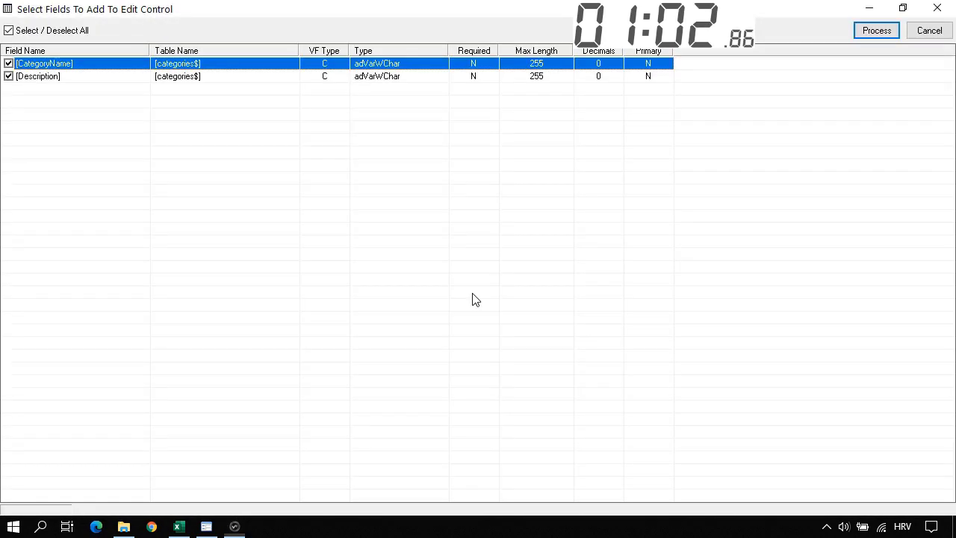
pyautogui.click(872, 37)
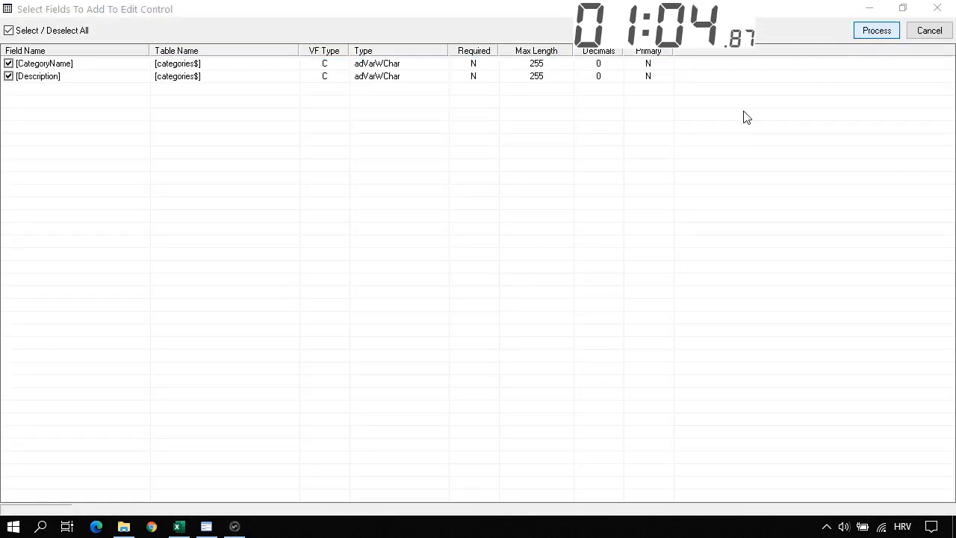
pyautogui.click(519, 316)
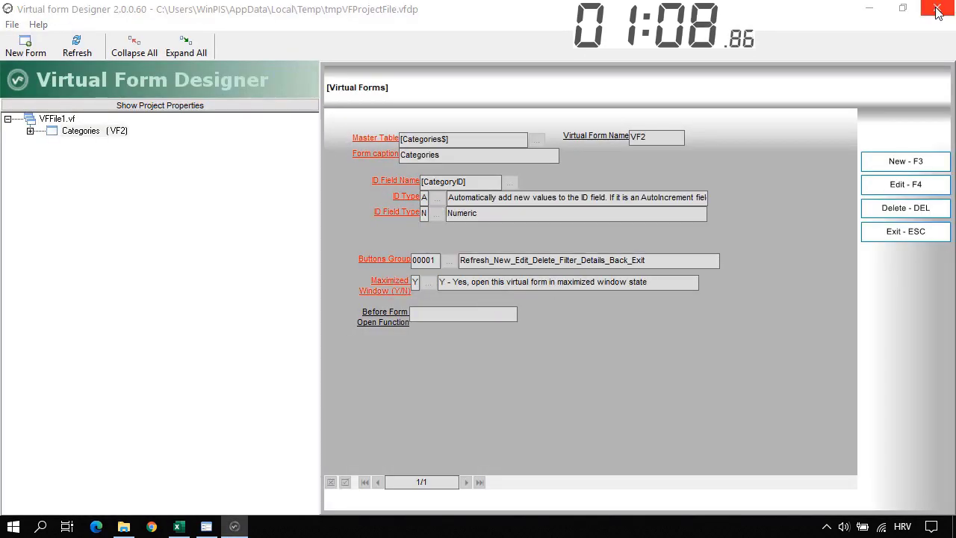
# Close the designer, then open and close the Categories form to check its five category records.
pyautogui.click(937, 12)
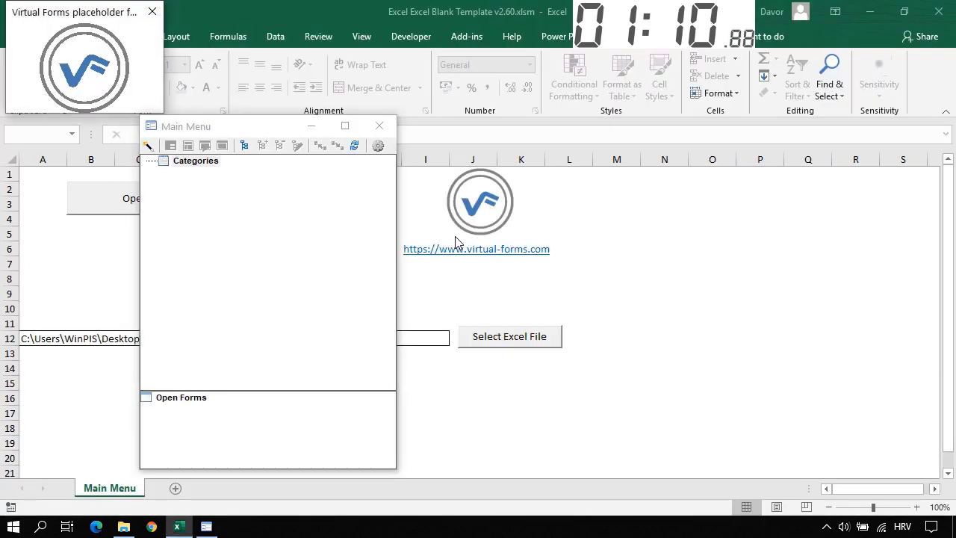
pyautogui.moveTo(221, 128); pyautogui.dragTo(309, 97)
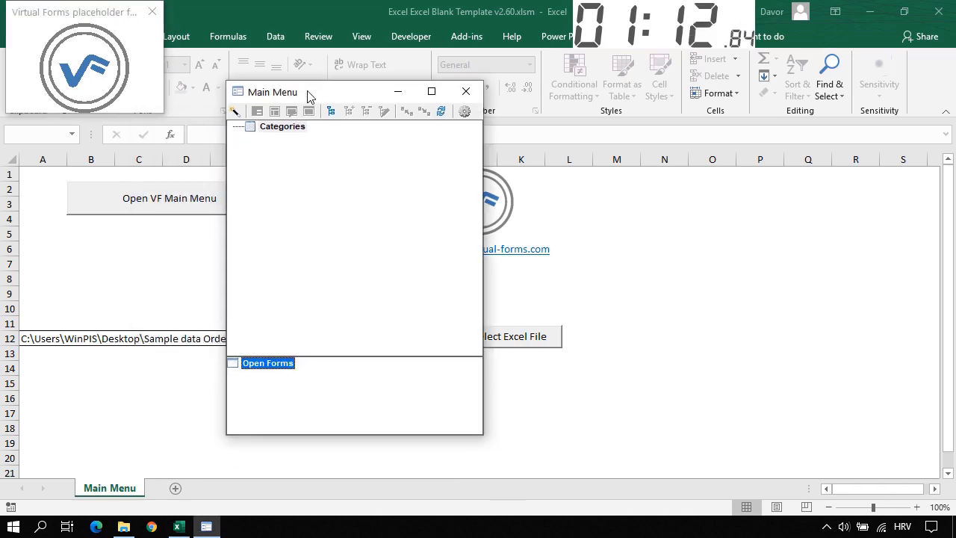
pyautogui.doubleClick(281, 126)
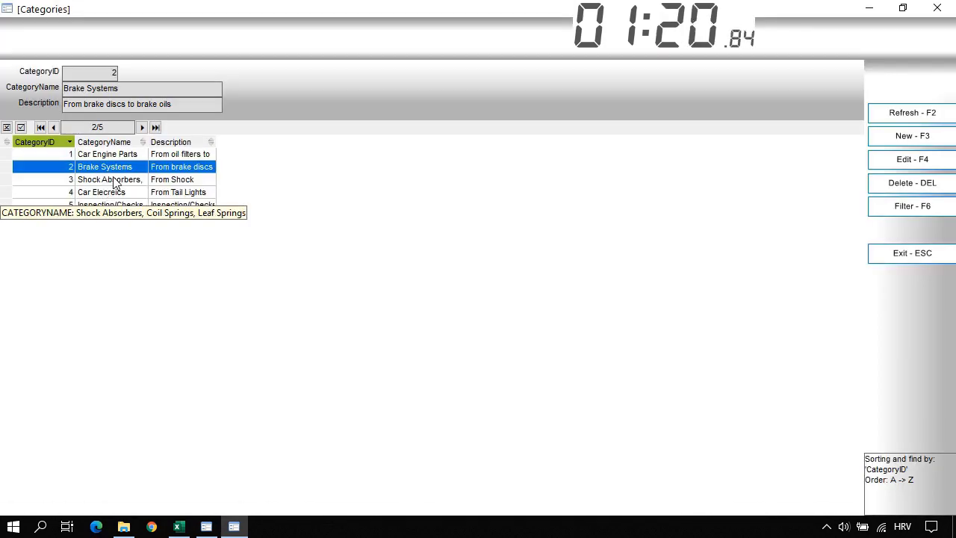
pyautogui.click(909, 252)
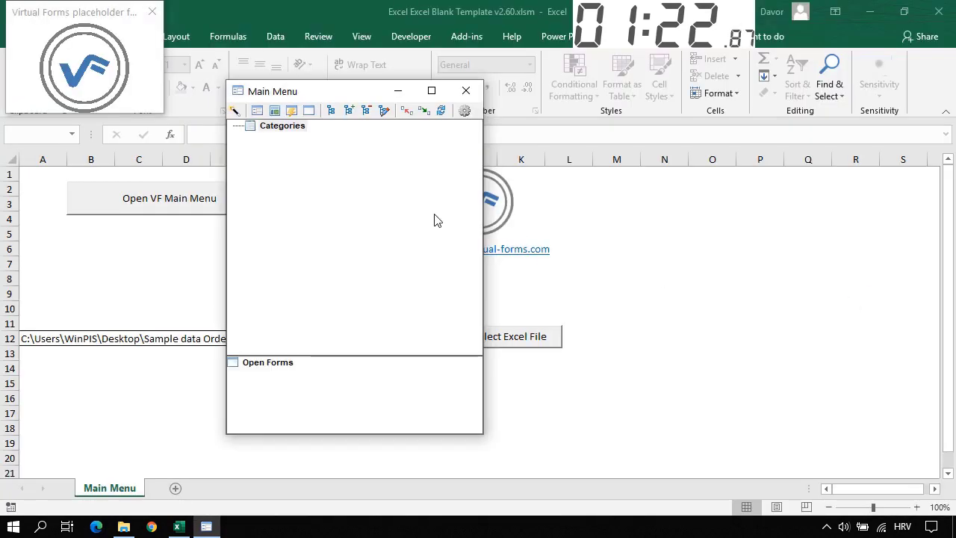
# Start a new form with [Products$] as master table and [ProductID] as ID field.
pyautogui.click(234, 111)
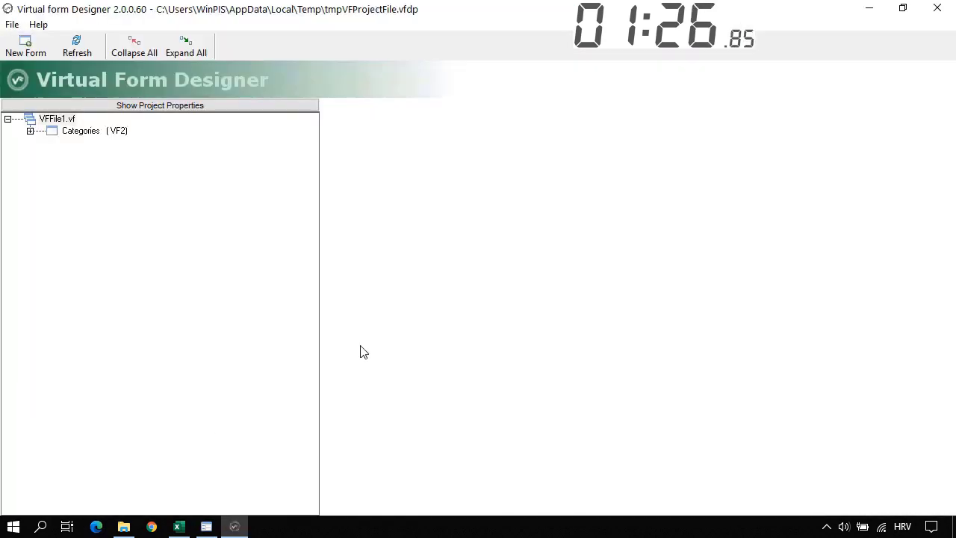
pyautogui.click(24, 49)
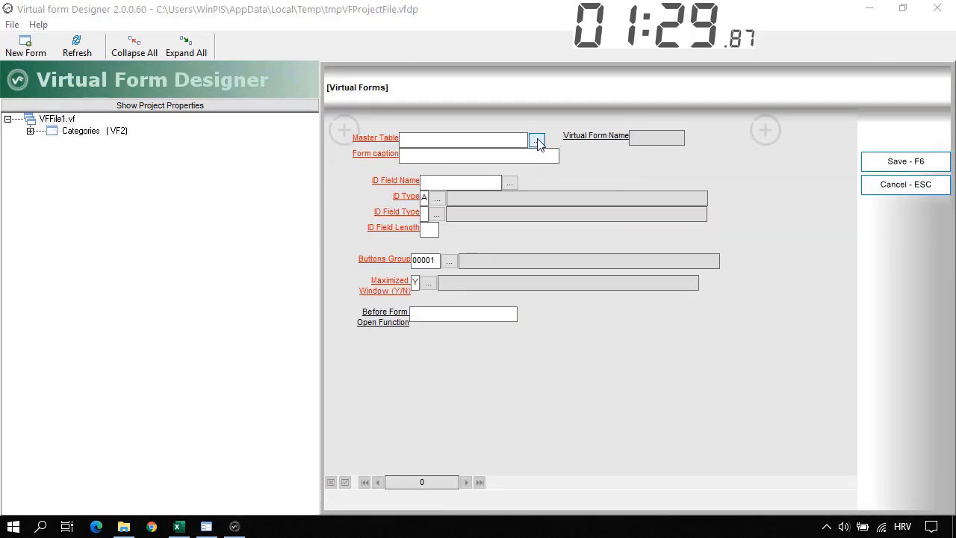
pyautogui.click(538, 142)
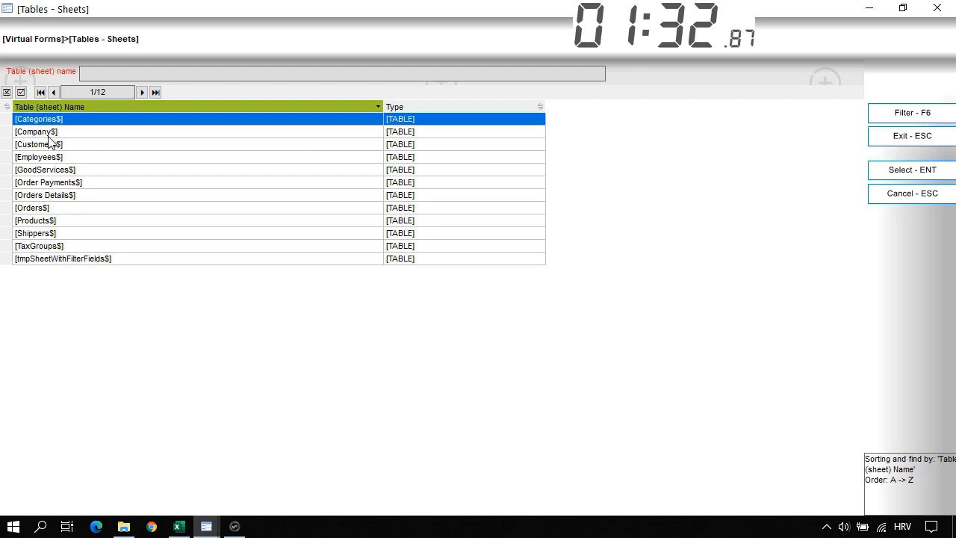
pyautogui.doubleClick(53, 226)
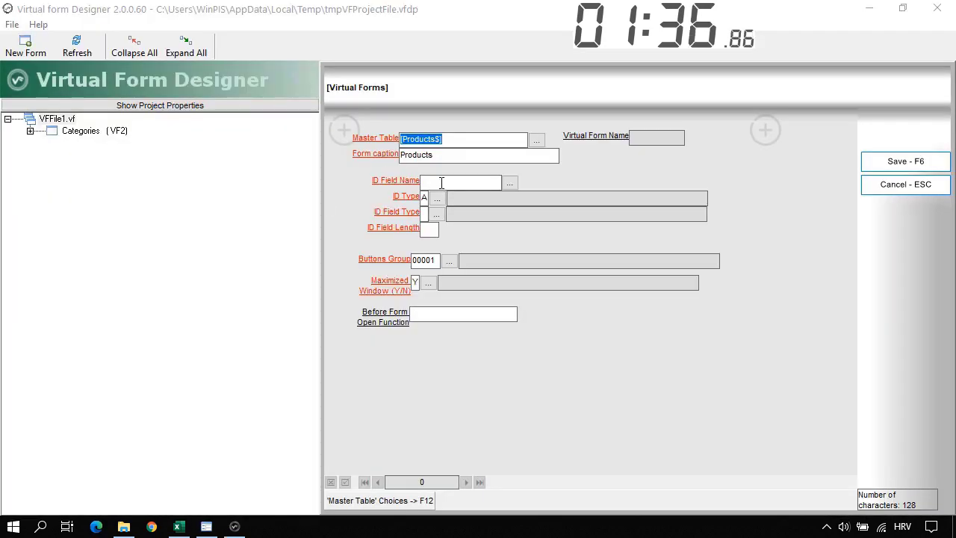
pyautogui.click(493, 184)
pyautogui.click(509, 183)
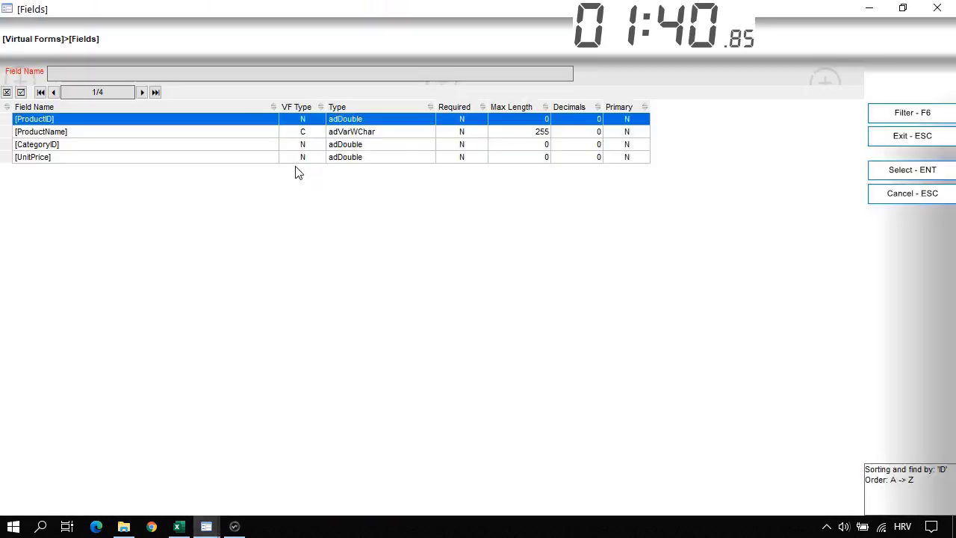
pyautogui.doubleClick(47, 122)
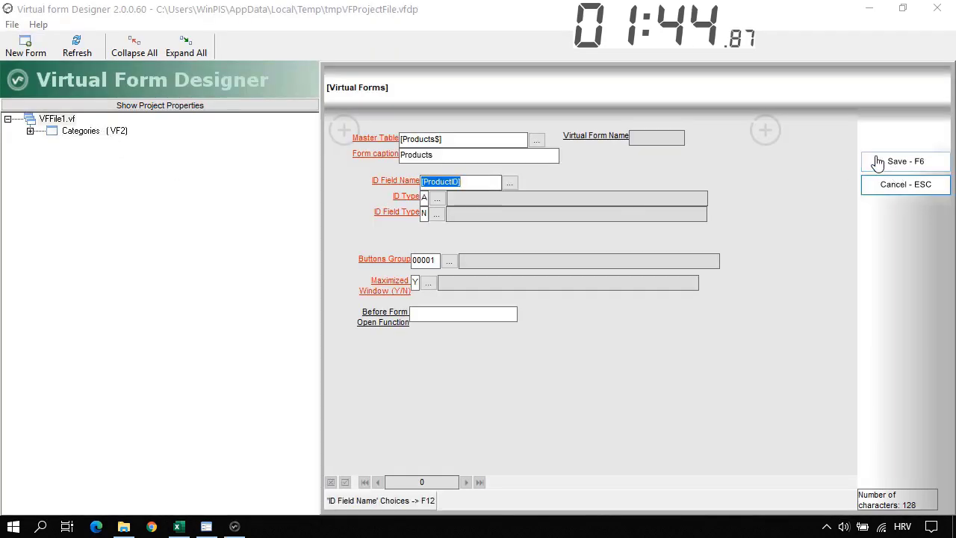
# Save the new Products form definition and add it to the Main Menu.
pyautogui.press('Escape')
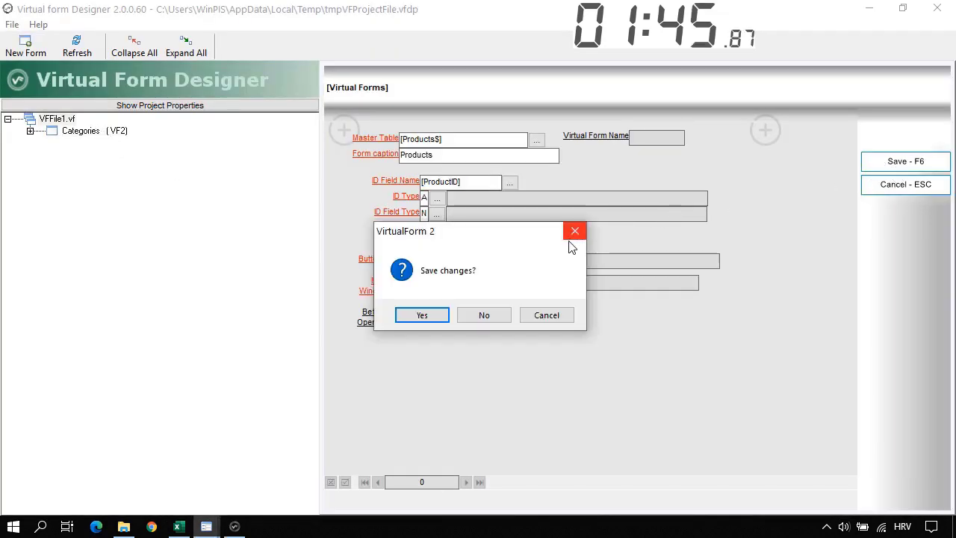
pyautogui.click(437, 318)
pyautogui.click(425, 316)
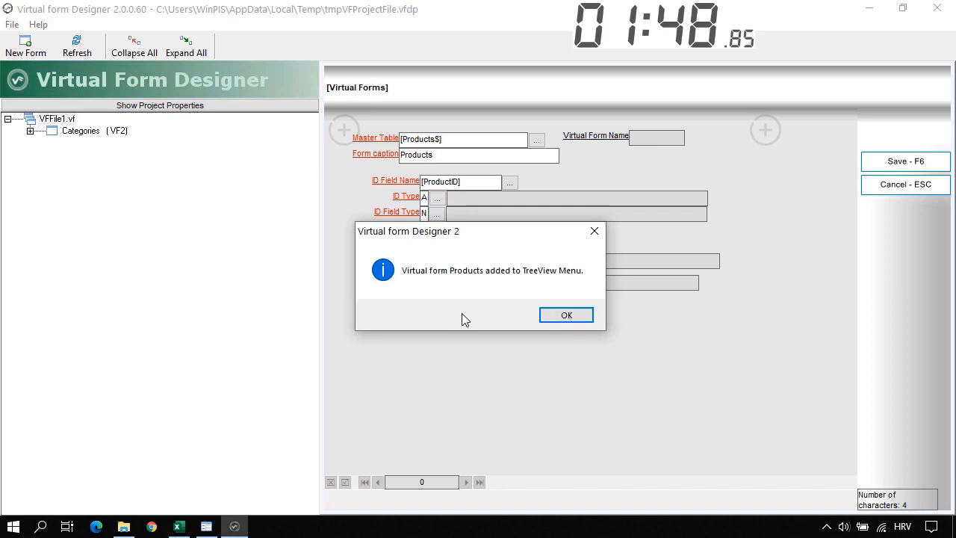
pyautogui.click(565, 315)
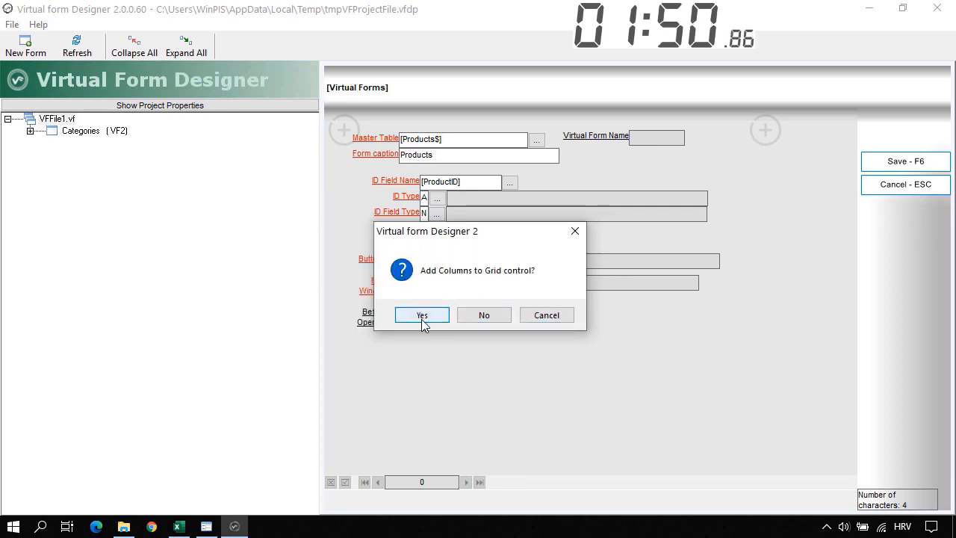
# Add the Products fields as grid columns and as edit-control fields.
pyautogui.click(422, 316)
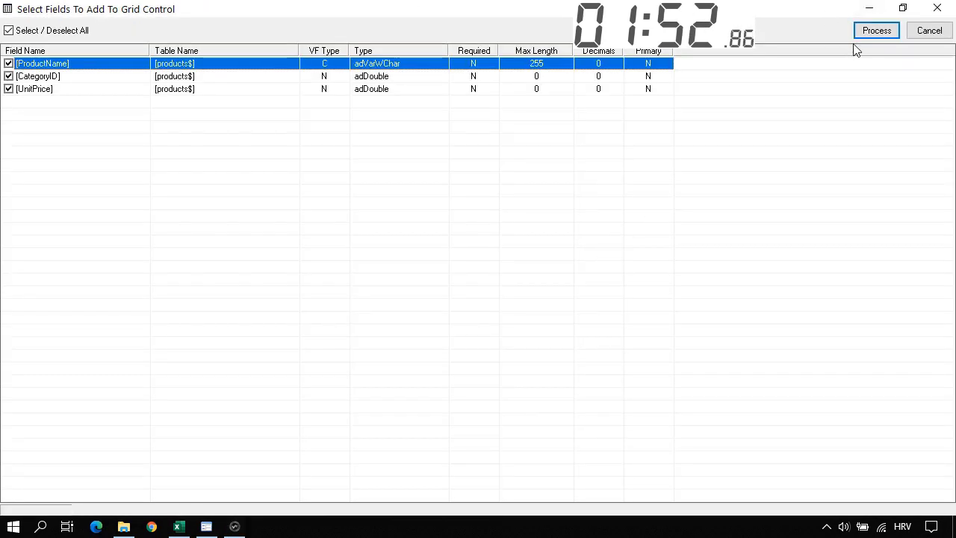
pyautogui.click(863, 30)
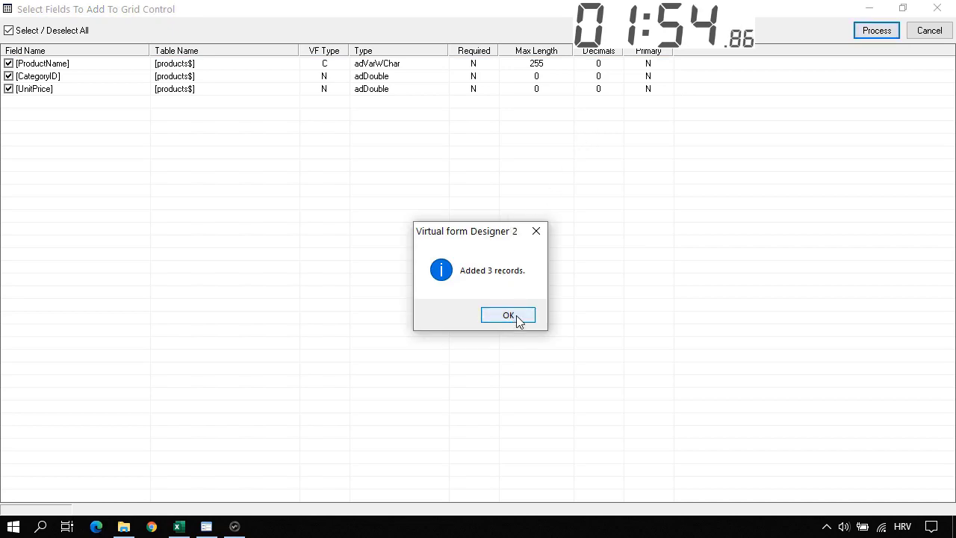
pyautogui.click(513, 320)
pyautogui.click(422, 319)
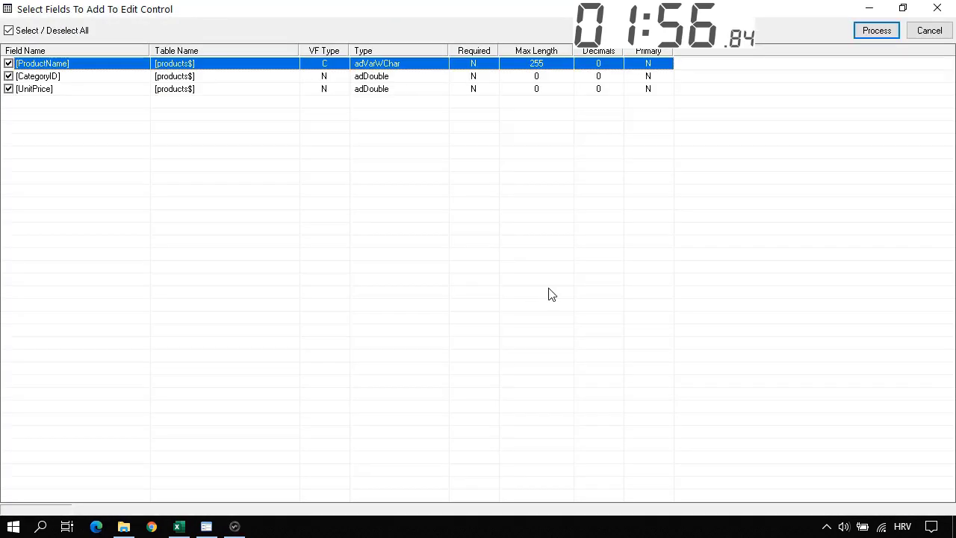
pyautogui.click(874, 33)
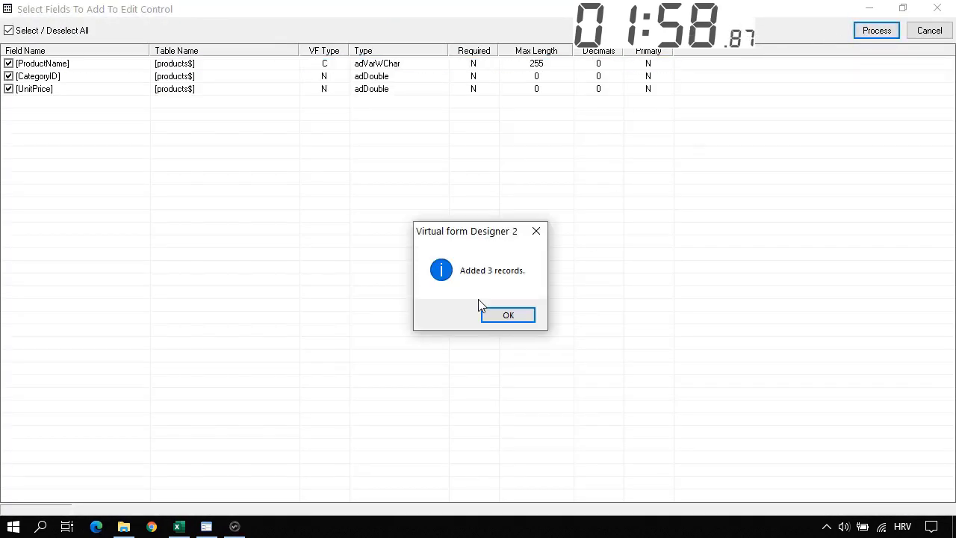
pyautogui.click(503, 316)
# Close the finished Products form definition and exit the designer.
pyautogui.press('F6')
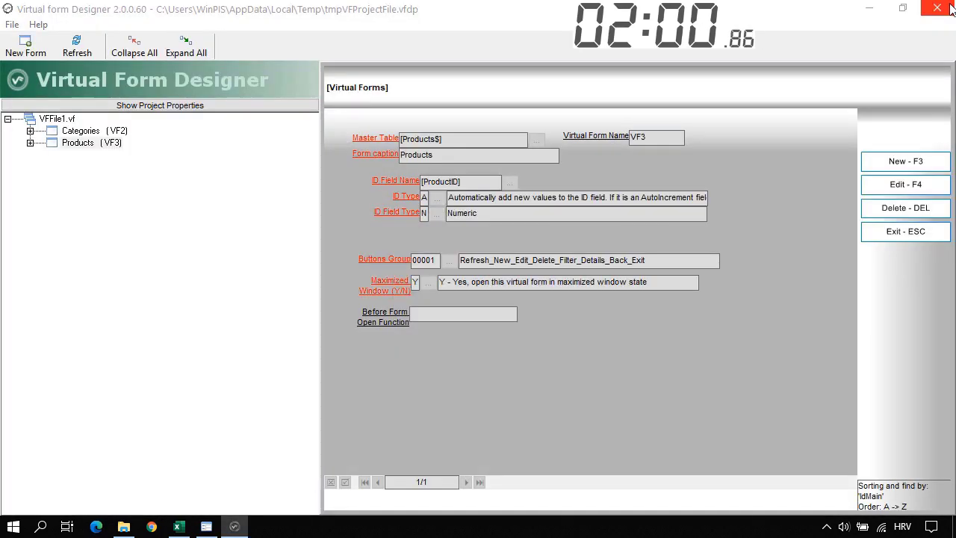
pyautogui.press('Escape')
pyautogui.hotkey('alt', 'F4')
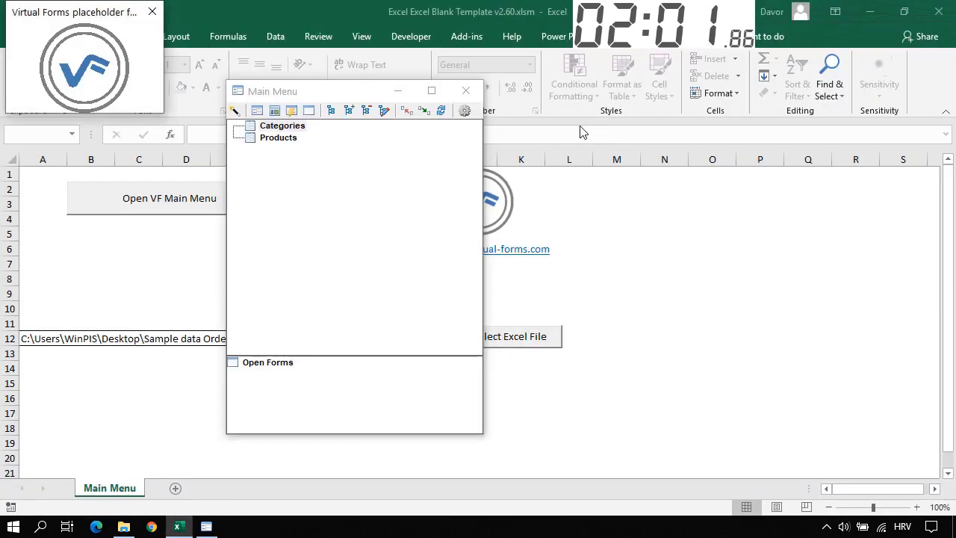
# Open Products from the Main Menu, browse Premium Engine, Alternator and Front Brake Kit, then return to record one.
pyautogui.click(276, 127)
pyautogui.click(278, 139)
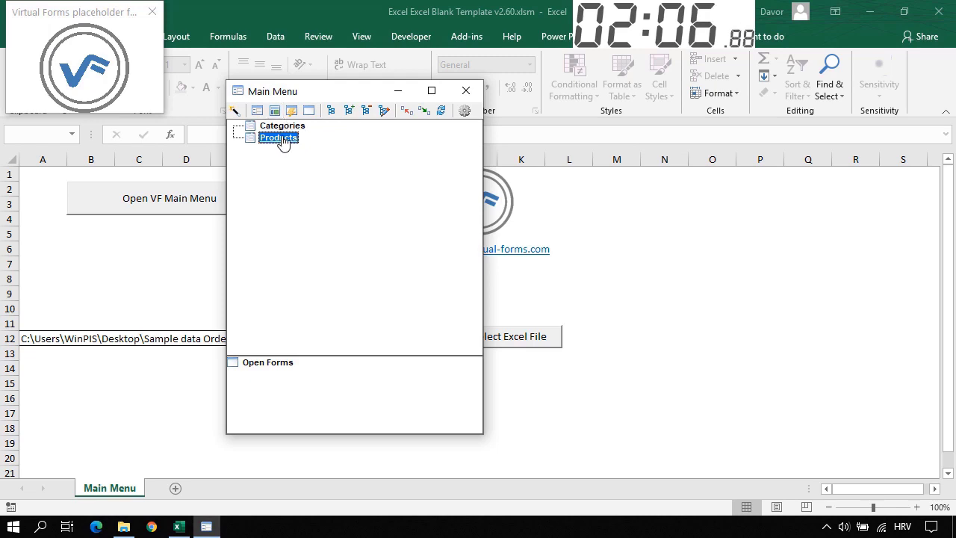
pyautogui.doubleClick(279, 138)
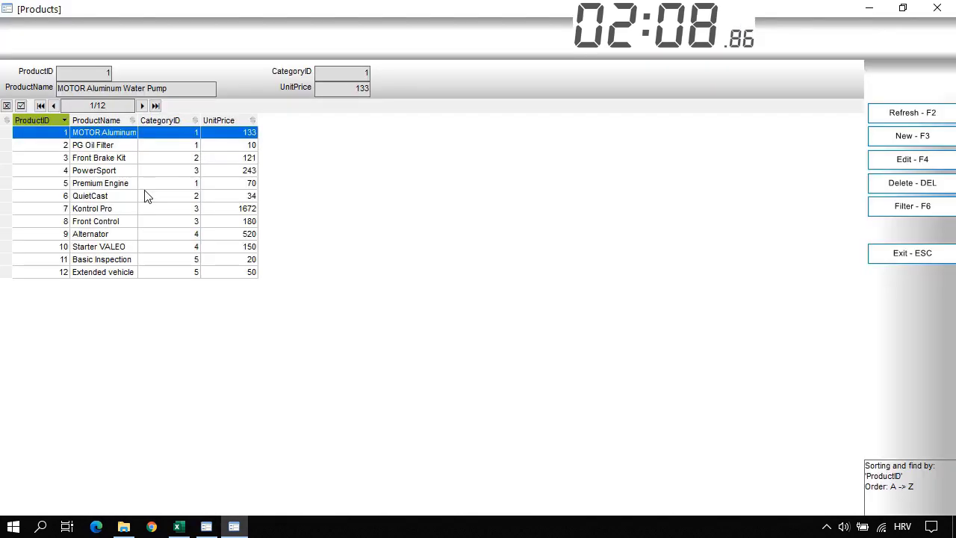
pyautogui.click(146, 185)
pyautogui.click(134, 234)
pyautogui.click(128, 159)
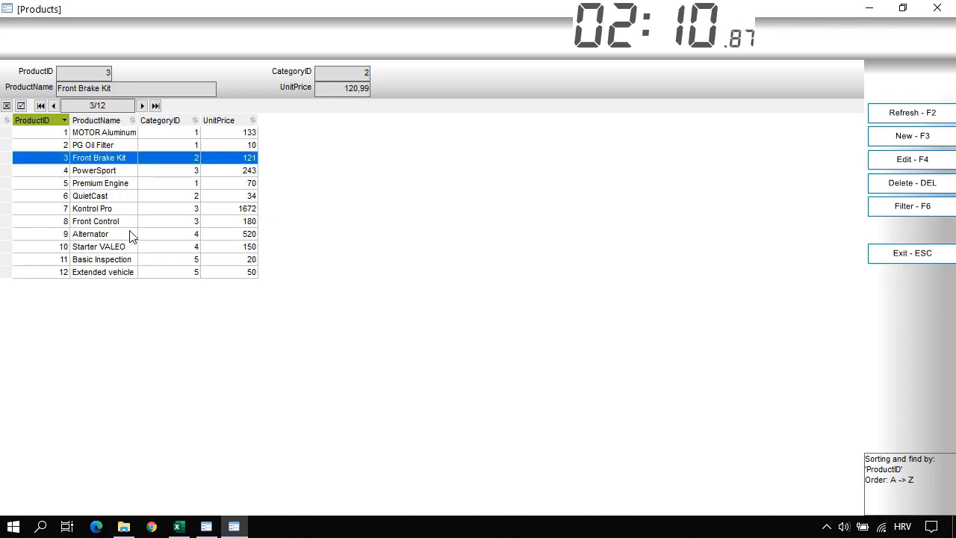
pyautogui.press('F2')
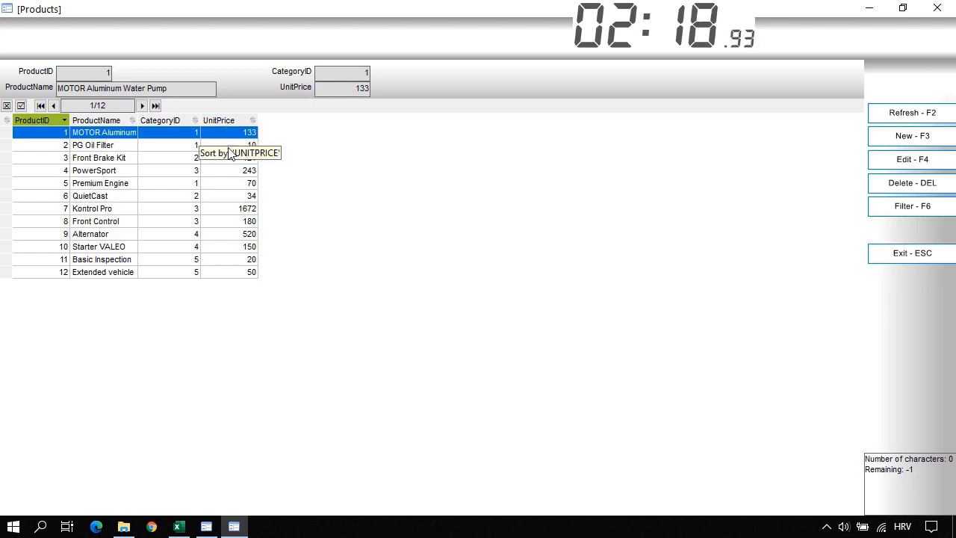
# Set the UnitPrice edit field's number of decimals to 2 and save.
pyautogui.rightClick(291, 89)
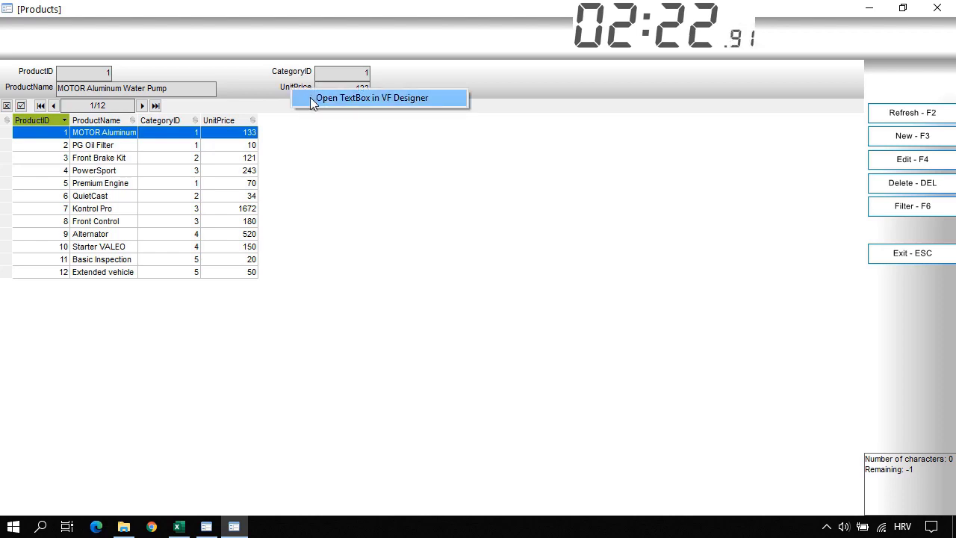
pyautogui.click(312, 100)
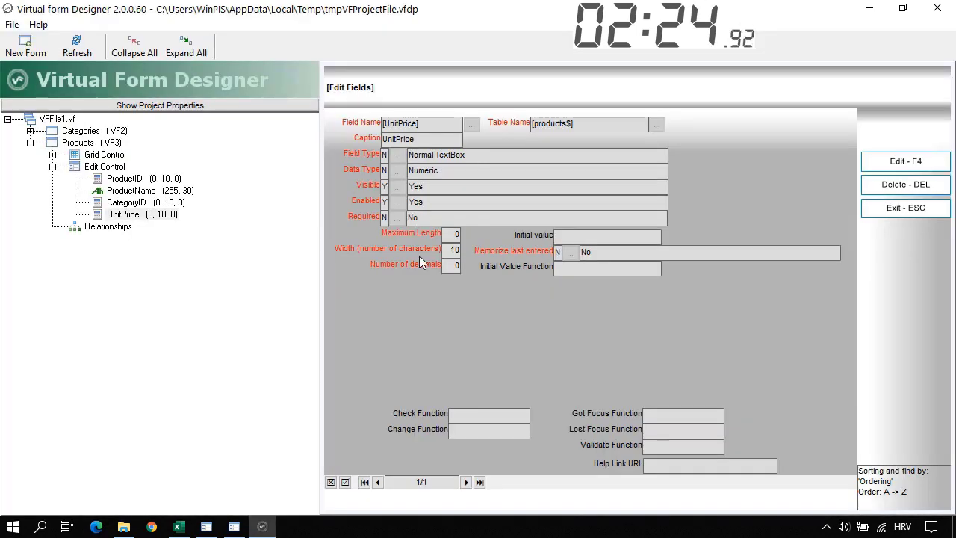
pyautogui.press('F4')
pyautogui.click(451, 265)
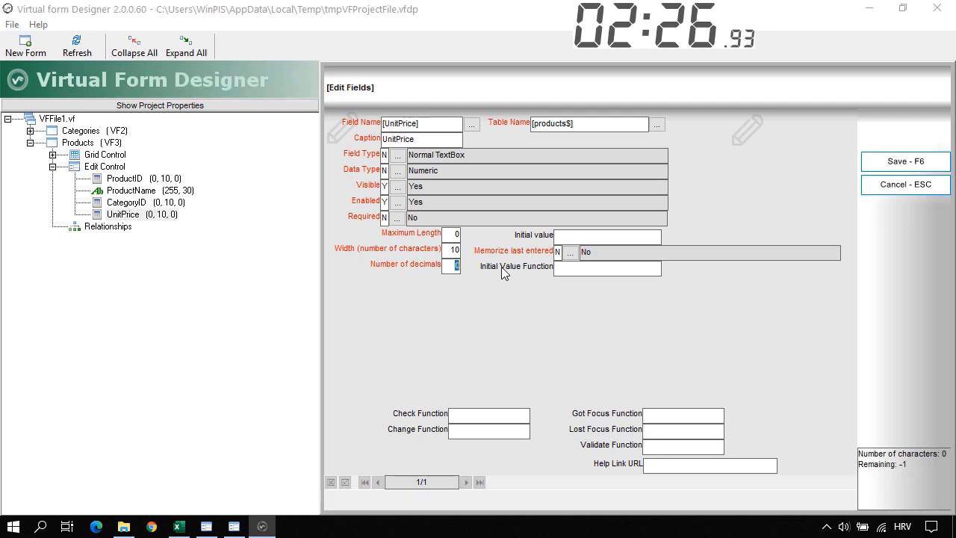
pyautogui.press('Escape')
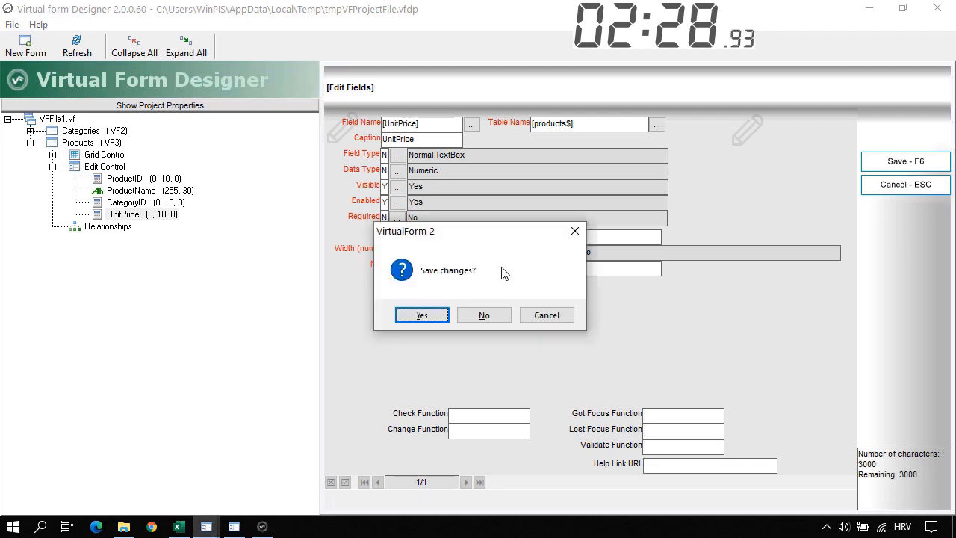
pyautogui.press('Escape')
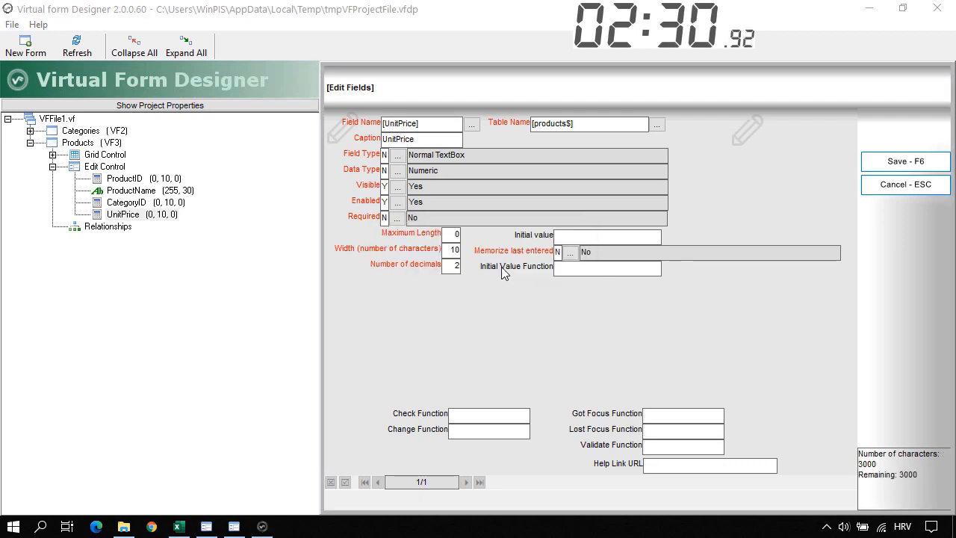
pyautogui.press('F6')
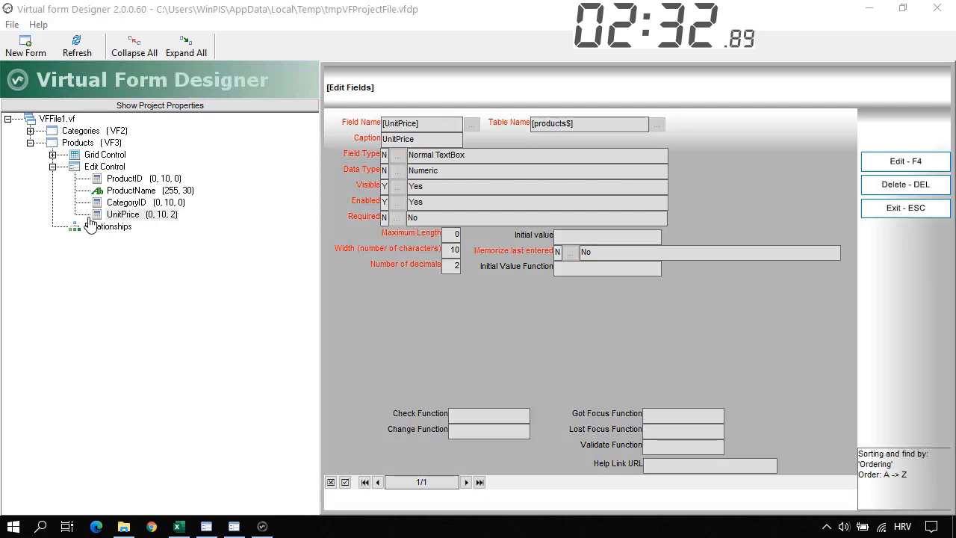
# Set the grid's UnitPrice column to 2 decimal places and close the designer.
pyautogui.click(53, 155)
pyautogui.click(123, 203)
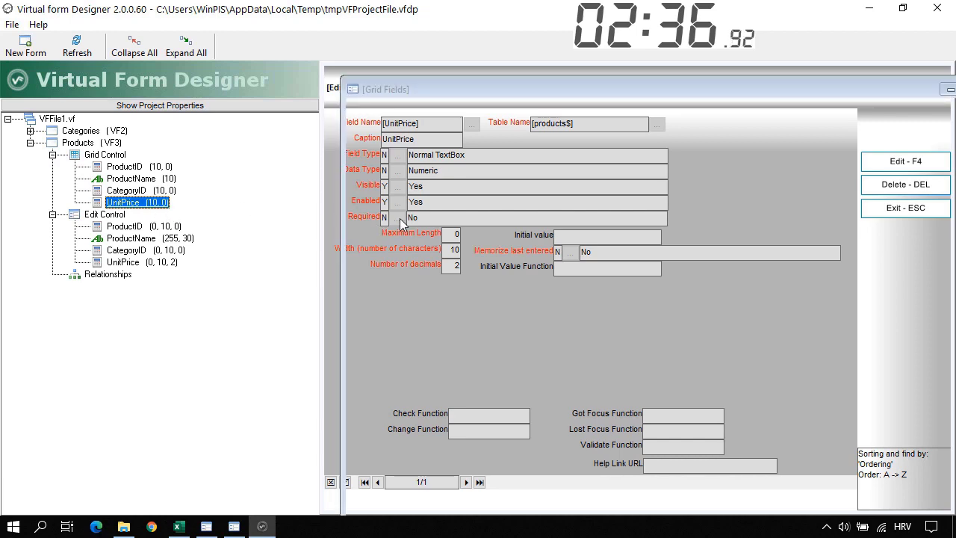
pyautogui.press('F4')
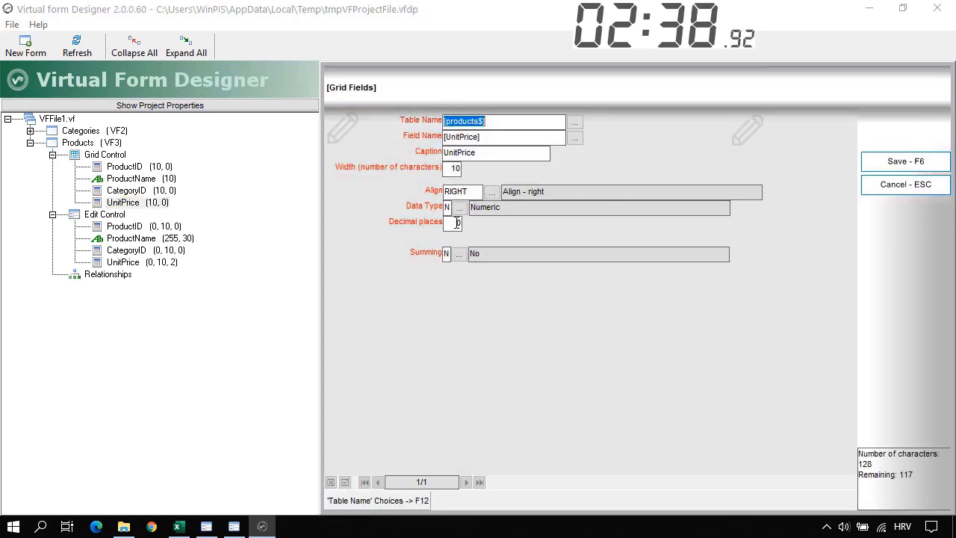
pyautogui.click(457, 223)
pyautogui.write('2')
pyautogui.press('Return')
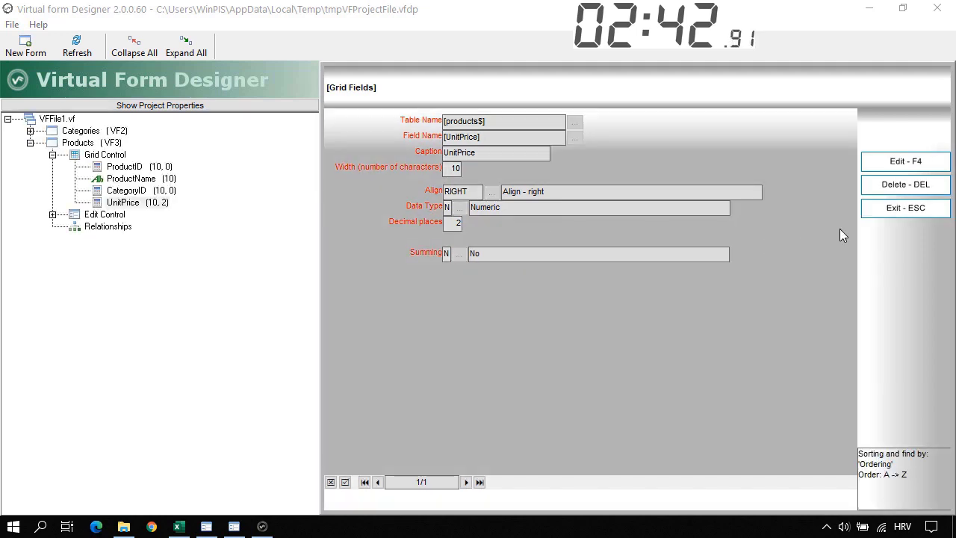
pyautogui.click(945, 11)
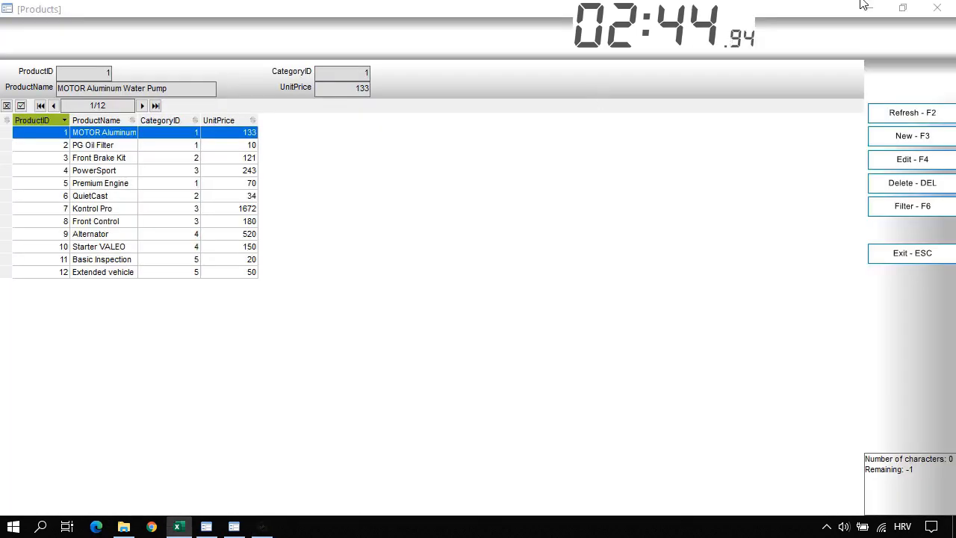
# Reopen Products to check two-decimal prices, then start and cancel an edit of Premium Engine.
pyautogui.click(903, 257)
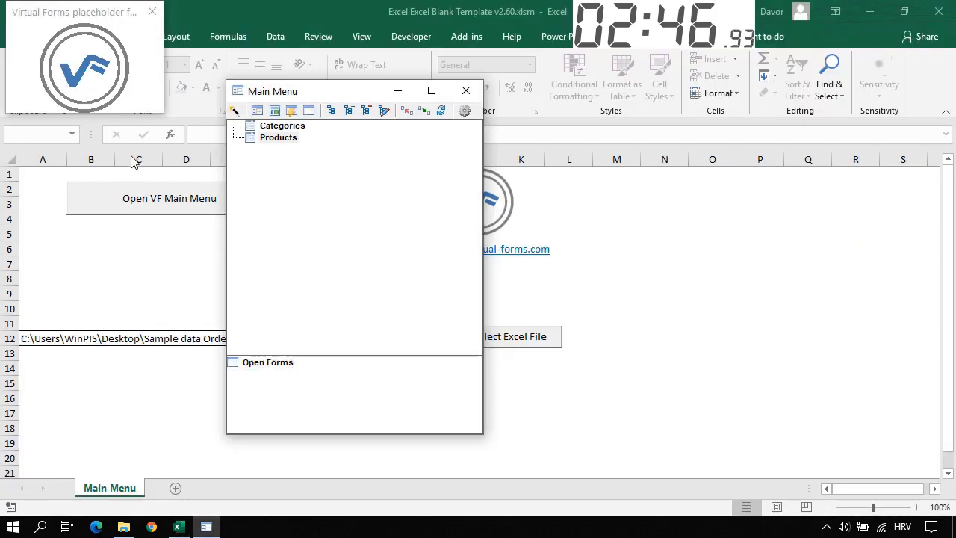
pyautogui.click(274, 139)
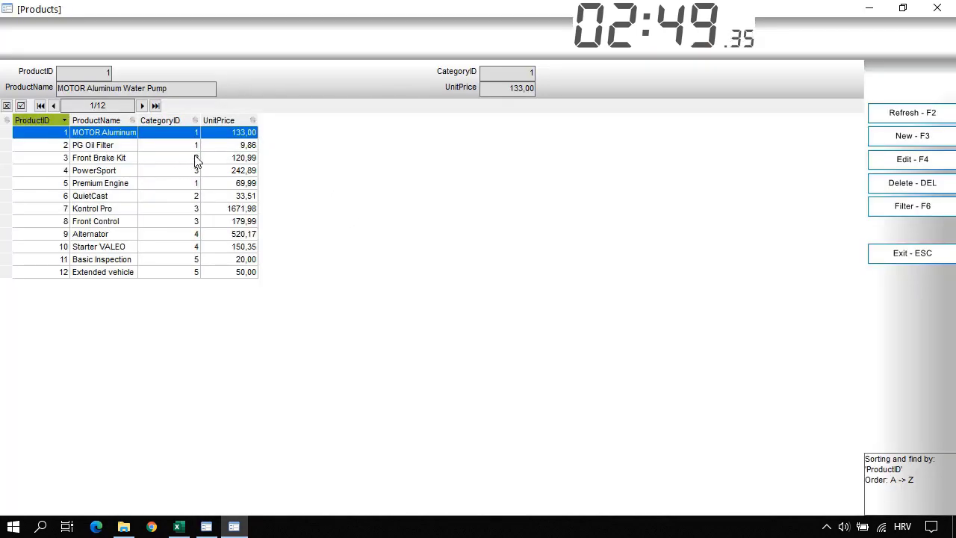
pyautogui.click(197, 158)
pyautogui.click(199, 248)
pyautogui.click(199, 183)
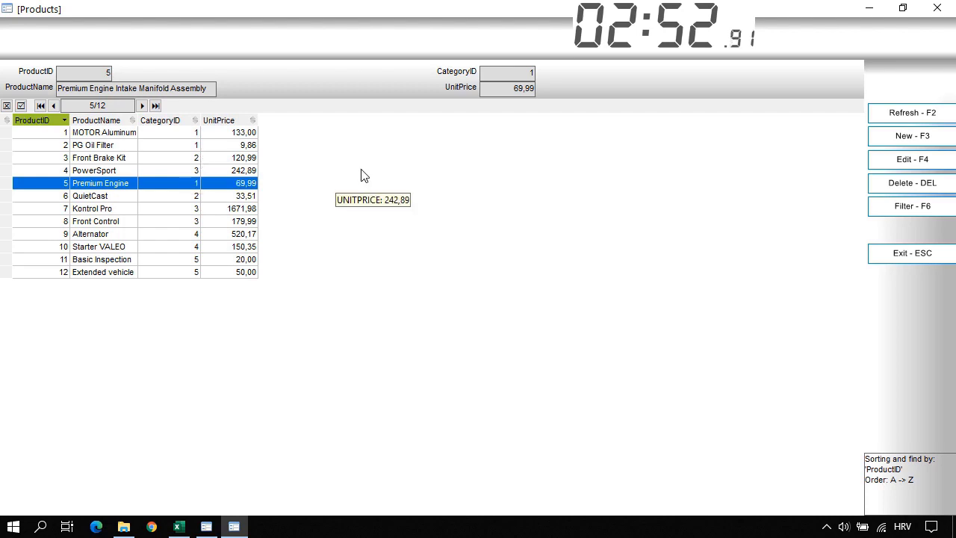
pyautogui.press('F4')
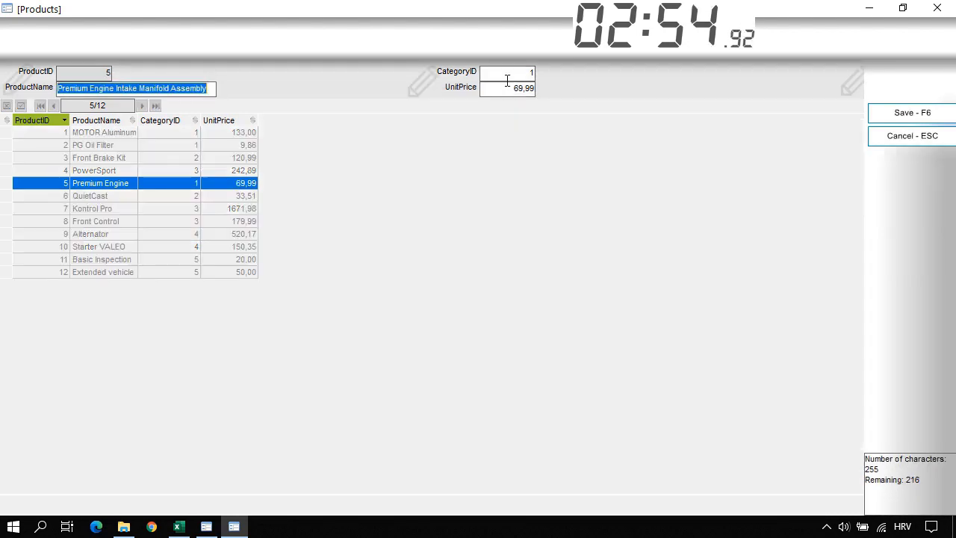
pyautogui.click(507, 77)
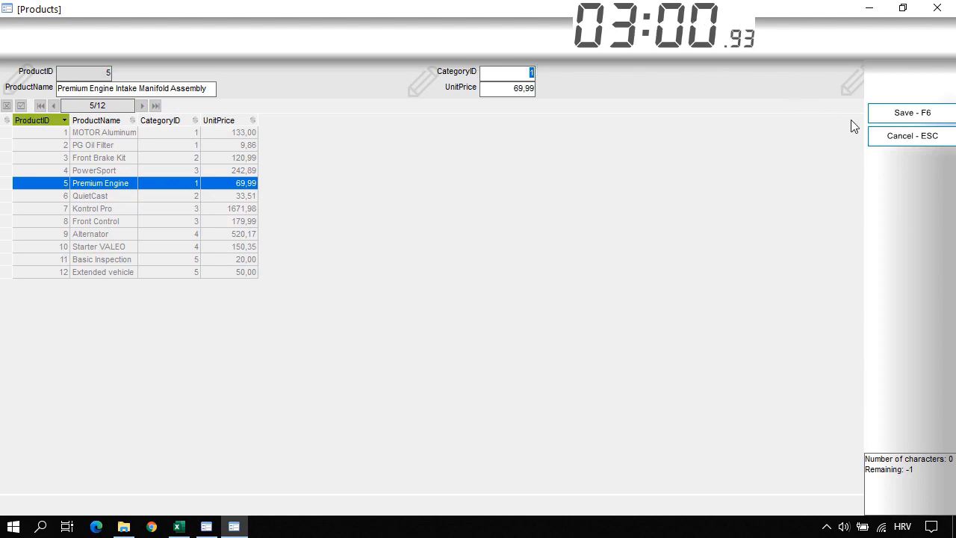
pyautogui.click(889, 139)
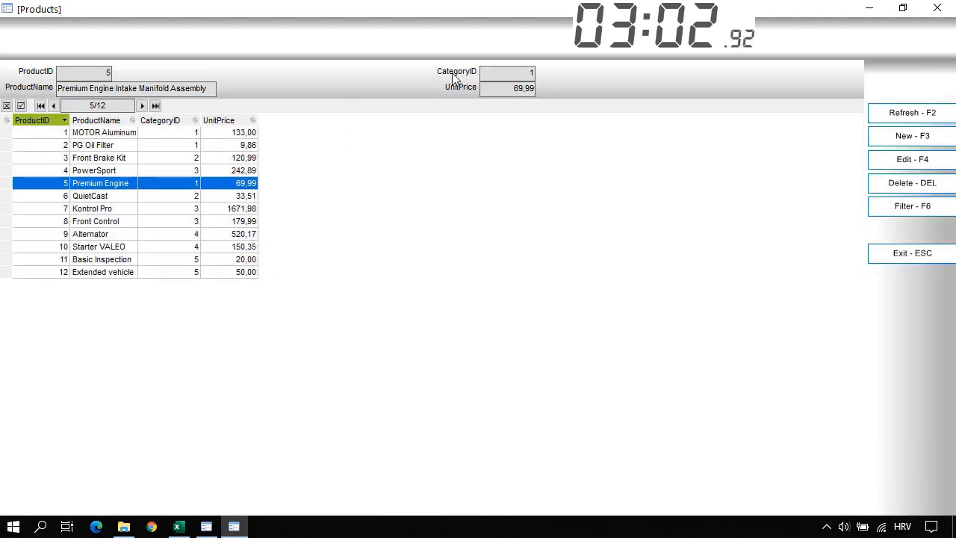
# Make CategoryID a Lookup Form field with Show Command Button and Show View TextBox set to Y.
pyautogui.rightClick(456, 74)
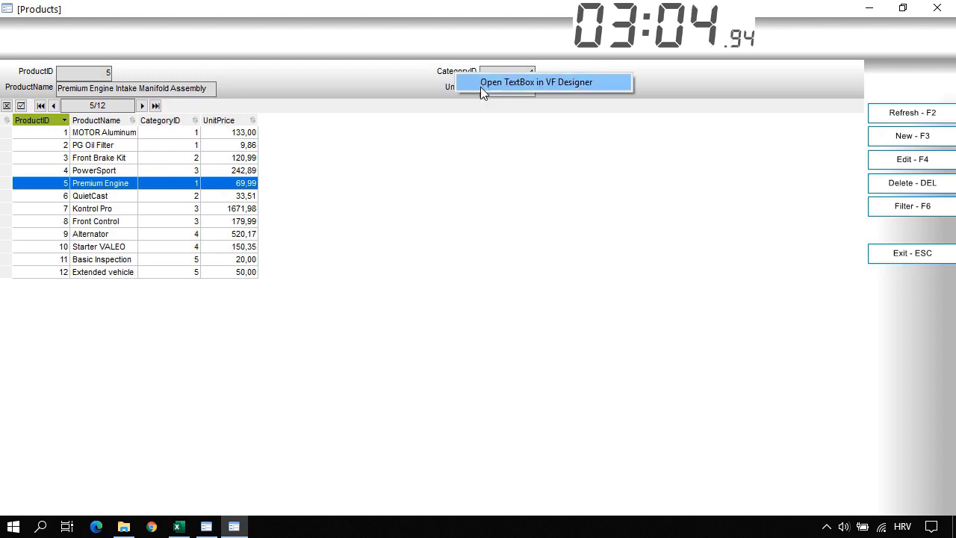
pyautogui.click(482, 87)
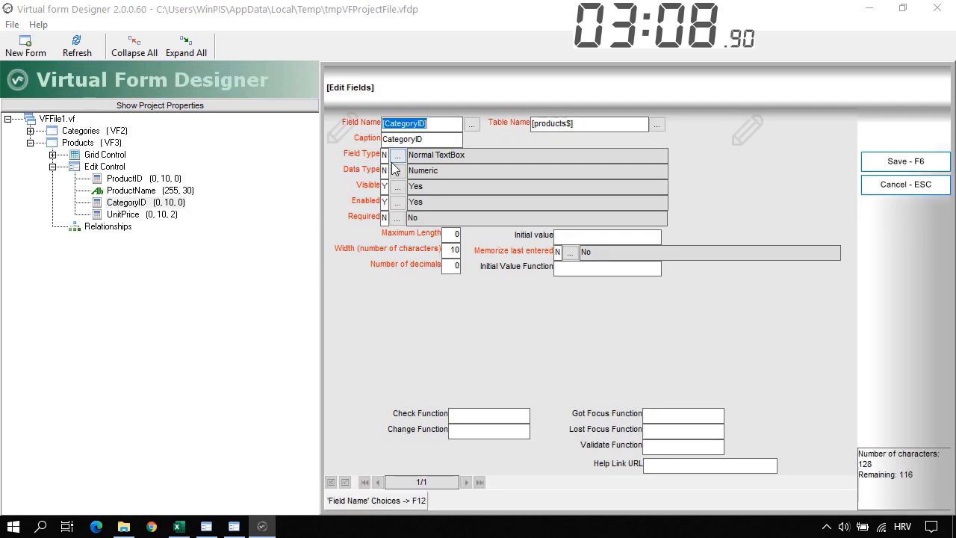
pyautogui.click(383, 154)
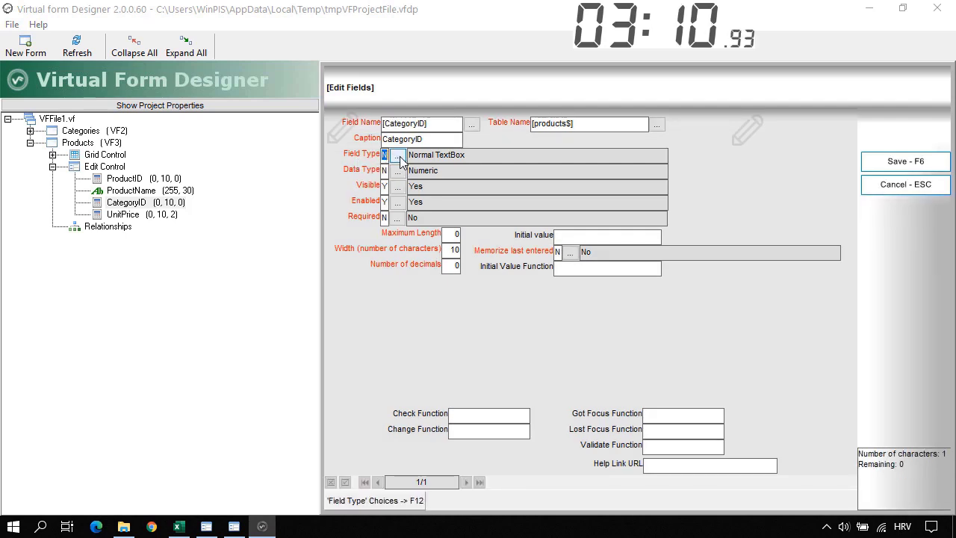
pyautogui.click(398, 157)
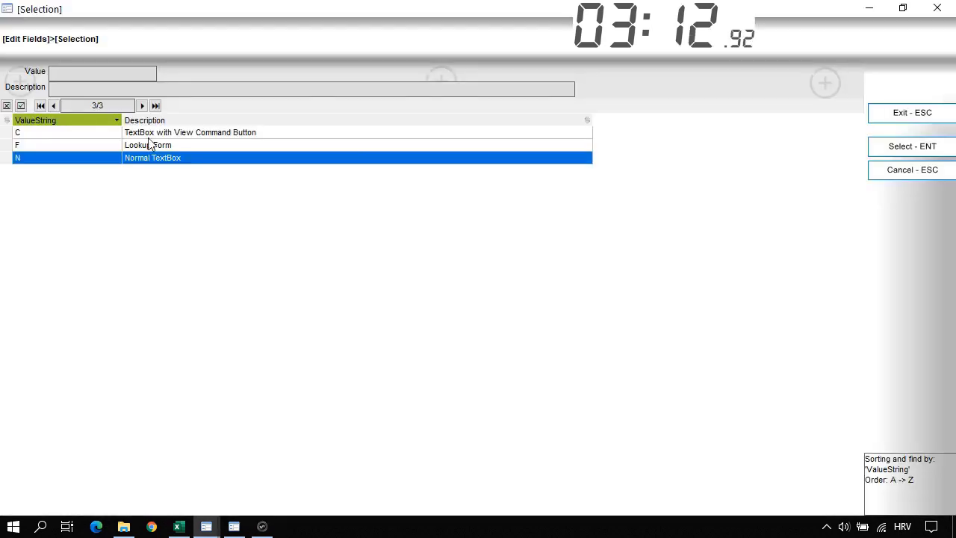
pyautogui.doubleClick(153, 146)
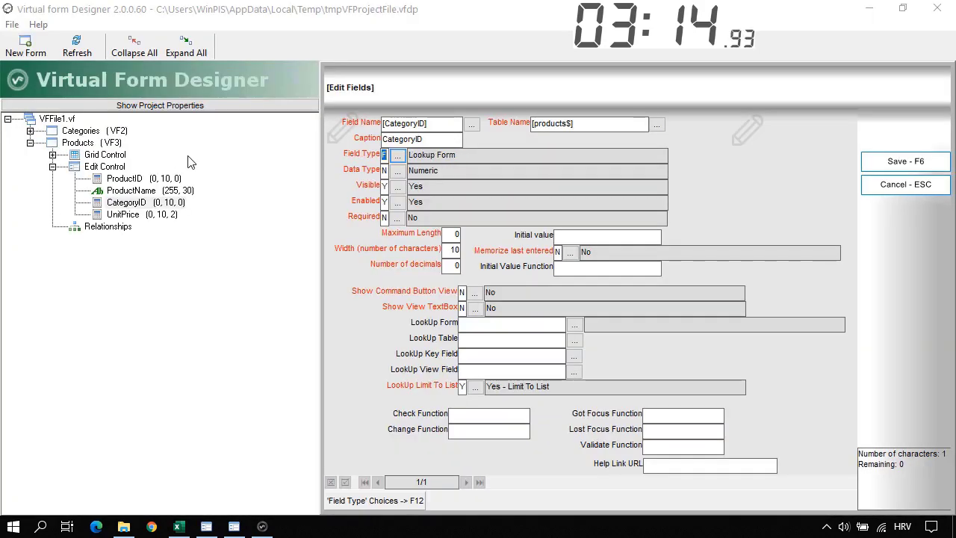
pyautogui.click(462, 292)
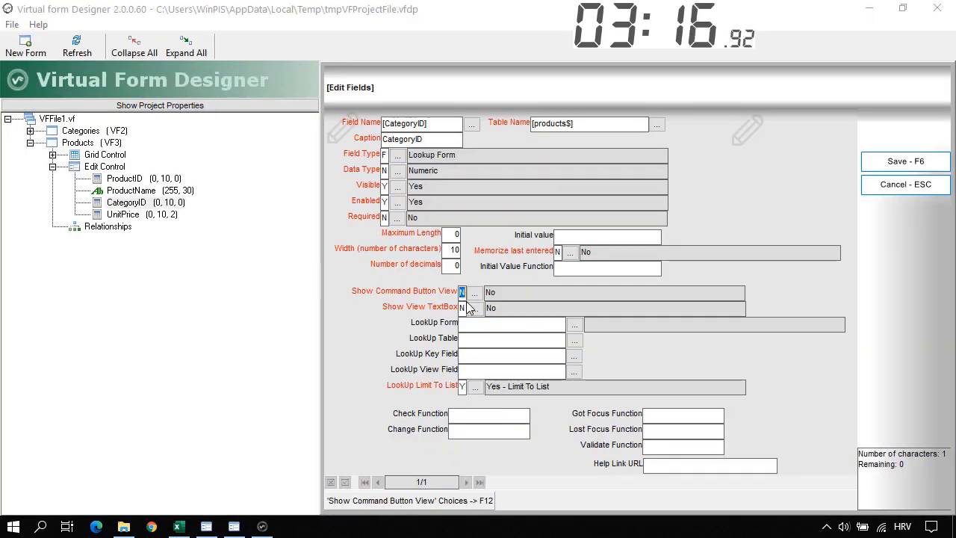
pyautogui.write('Y')
pyautogui.press('Return')
pyautogui.write('Y')
pyautogui.press('Return')
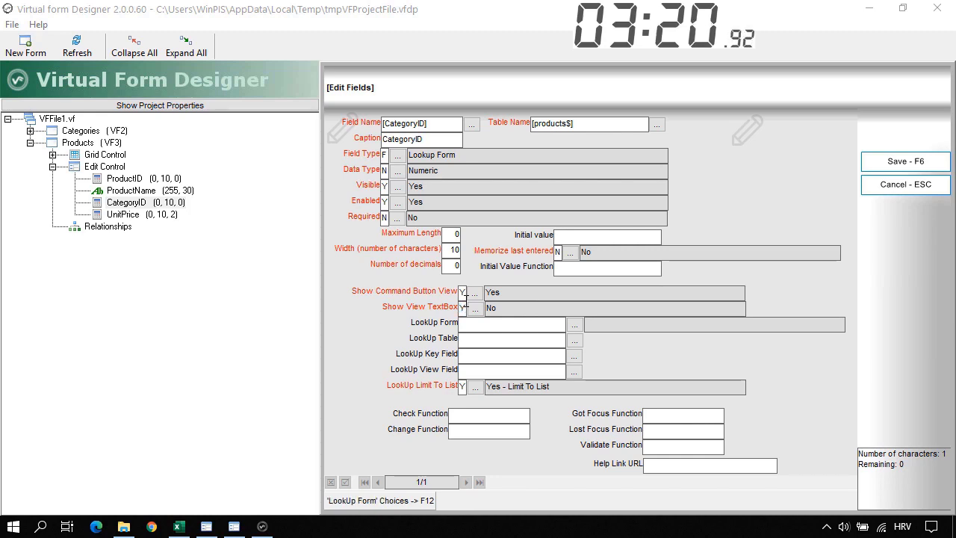
# Link the lookup to the Categories form (VF2) with CategoryName as view field, and save.
pyautogui.click(579, 327)
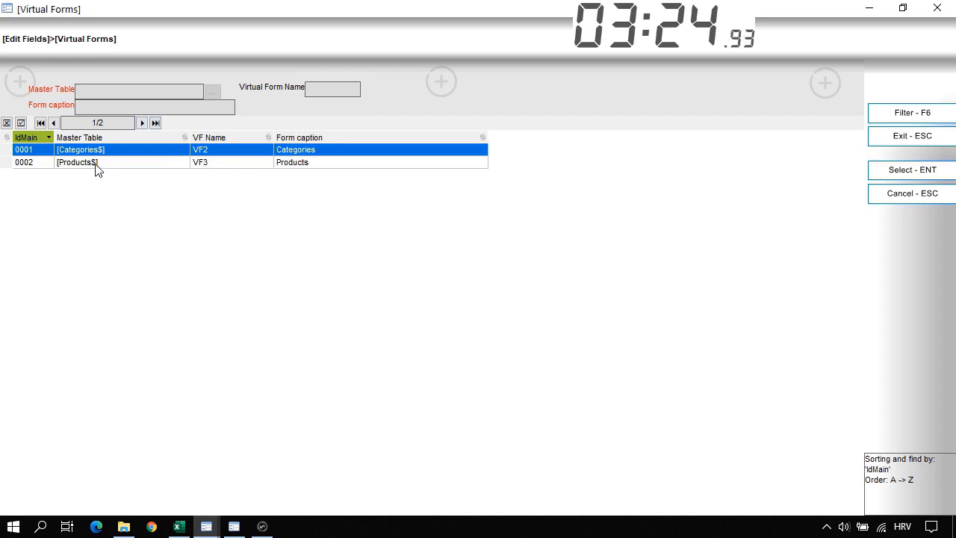
pyautogui.press('Return')
pyautogui.press('Return')
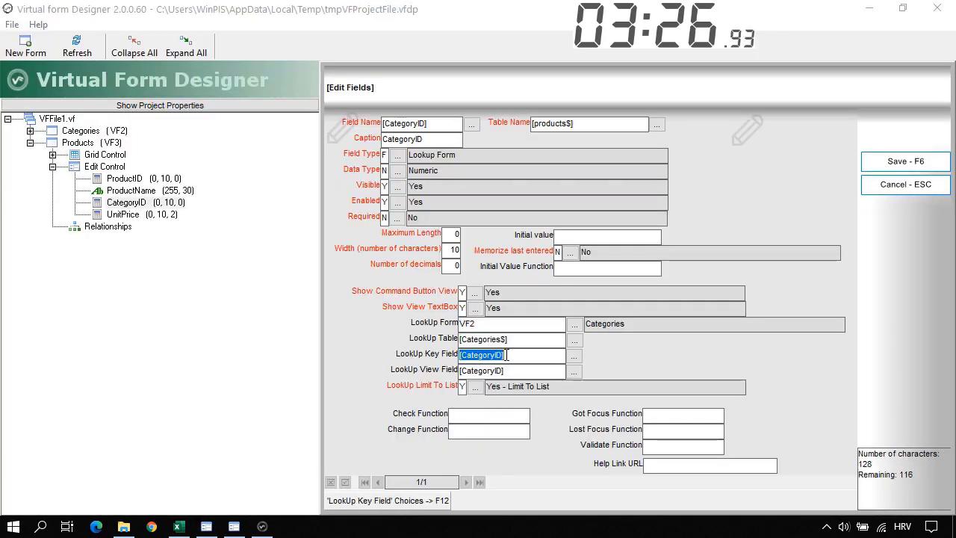
pyautogui.press('Return')
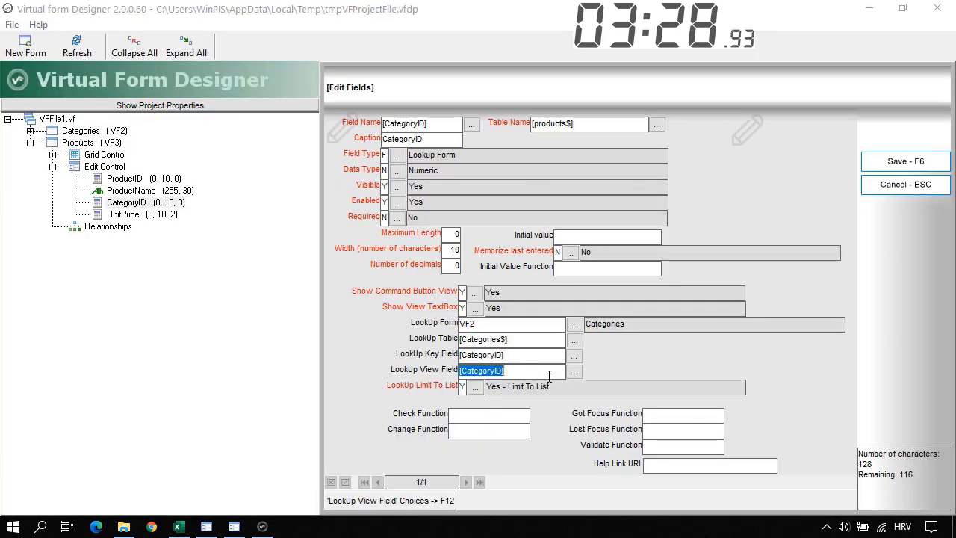
pyautogui.click(574, 372)
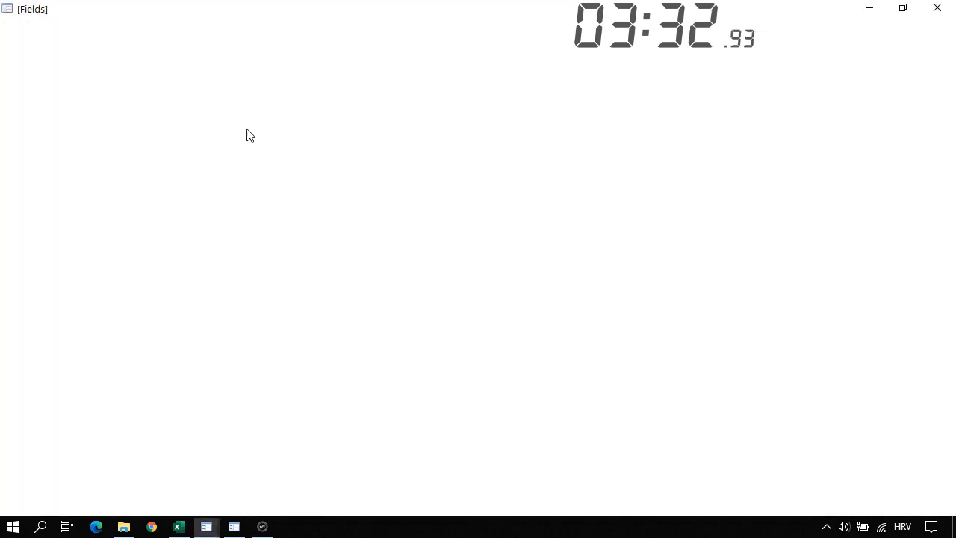
pyautogui.click(74, 132)
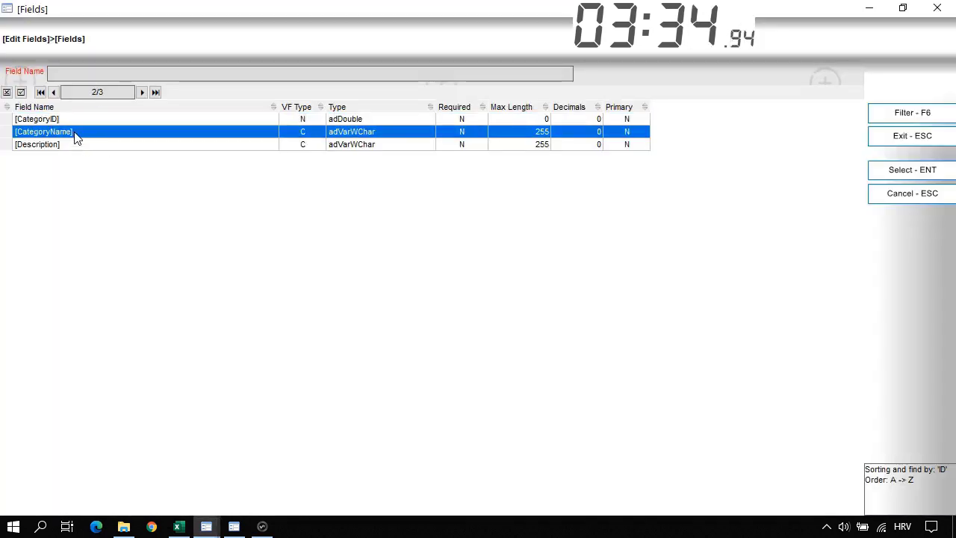
pyautogui.doubleClick(74, 133)
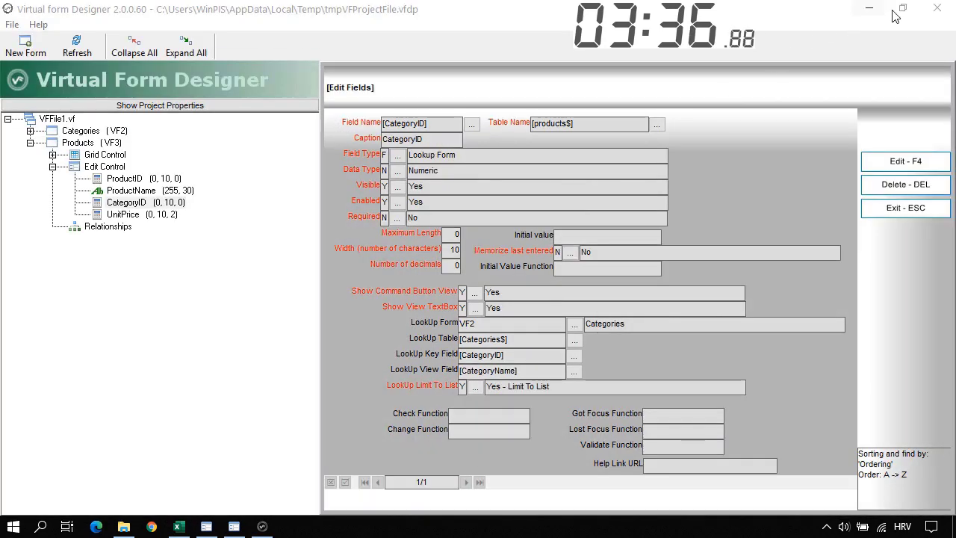
pyautogui.press('Escape')
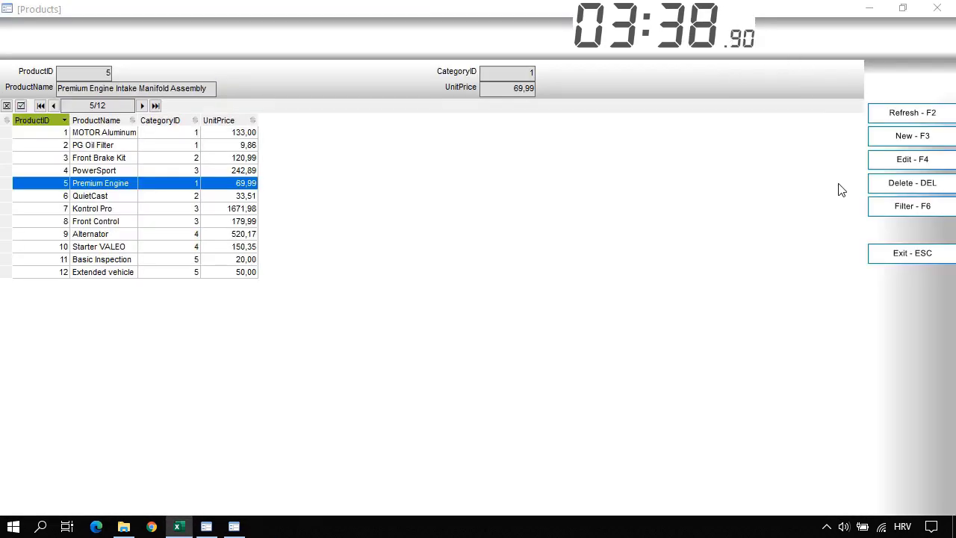
# Reopen Products and edit product 1, confirming CategoryID 1 displays Car Engine Parts.
pyautogui.click(890, 253)
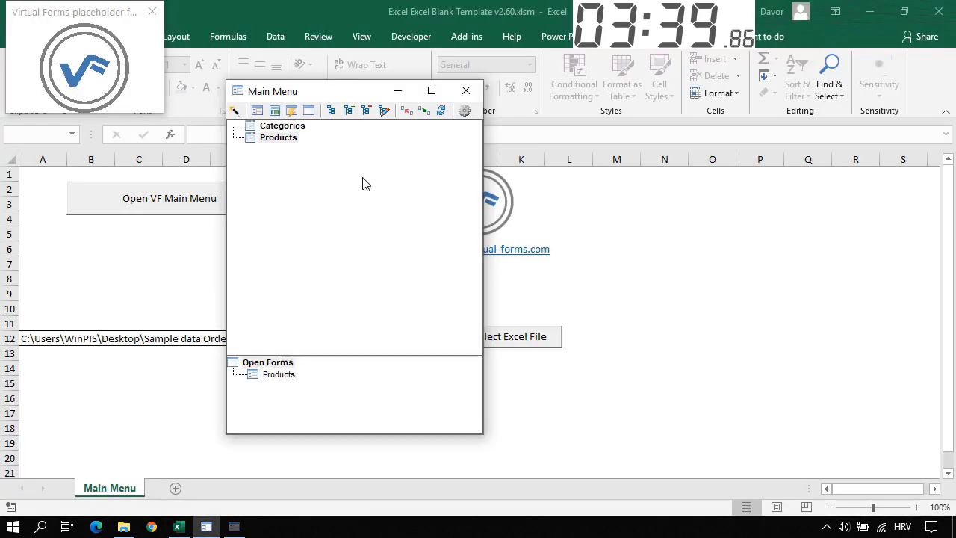
pyautogui.click(276, 139)
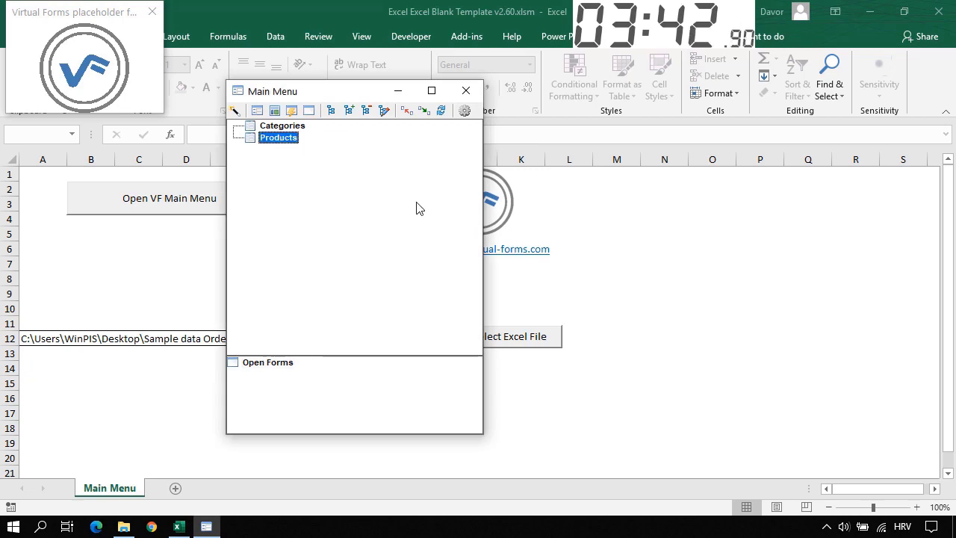
pyautogui.press('Return')
pyautogui.press('F4')
pyautogui.click(499, 74)
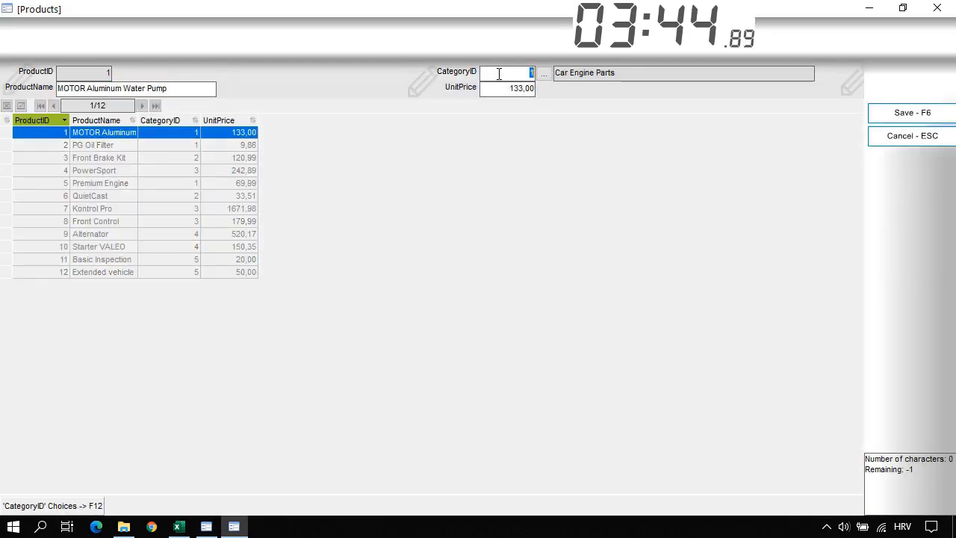